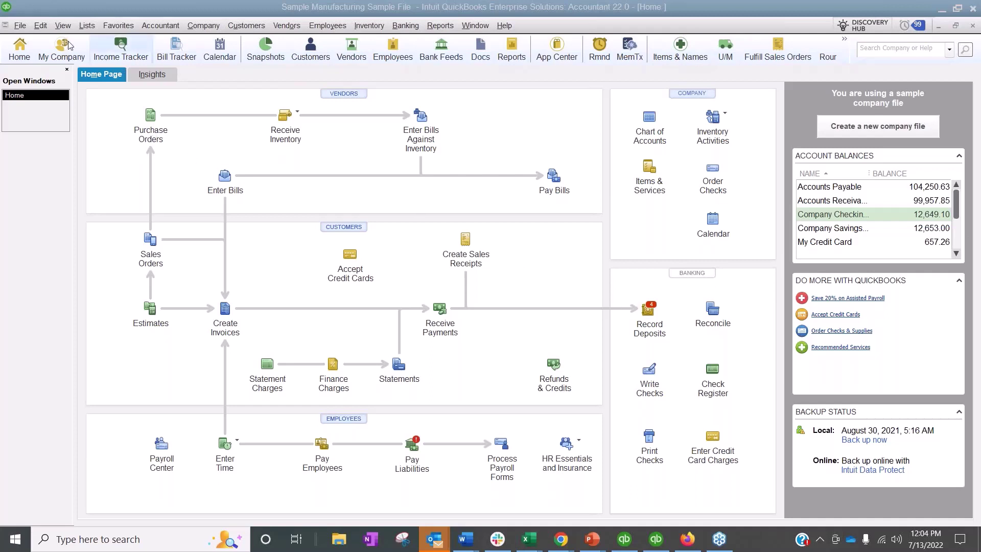
Step: Open the Job Estimates vs. Actuals Summary report to compare estimated and actual costs and revenue by job
click(440, 25)
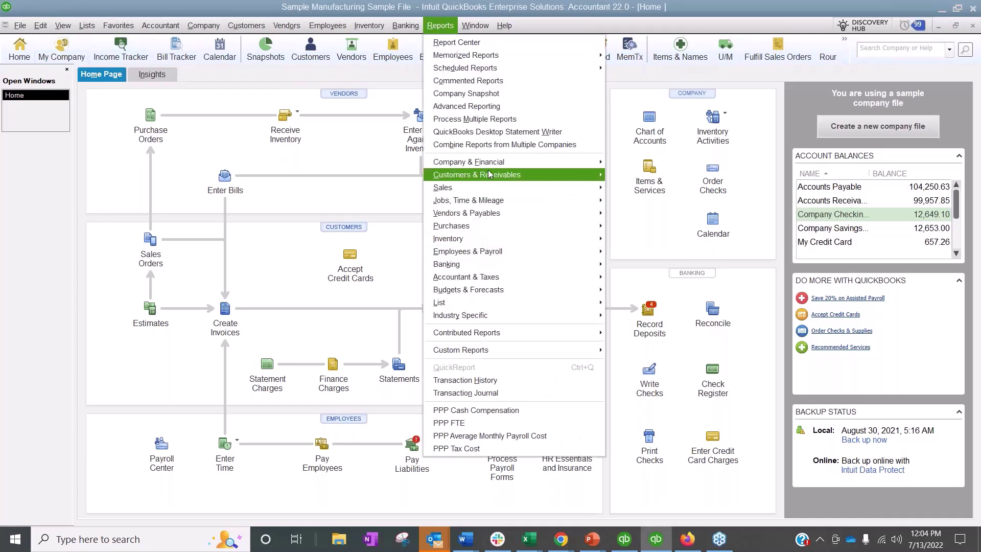
mouse_move(489, 182)
mouse_move(496, 201)
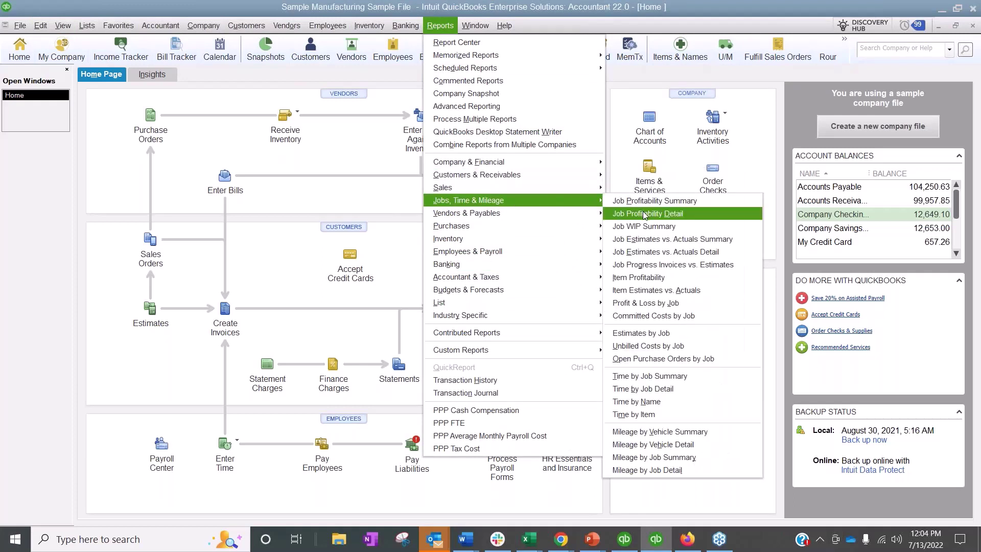
click(646, 240)
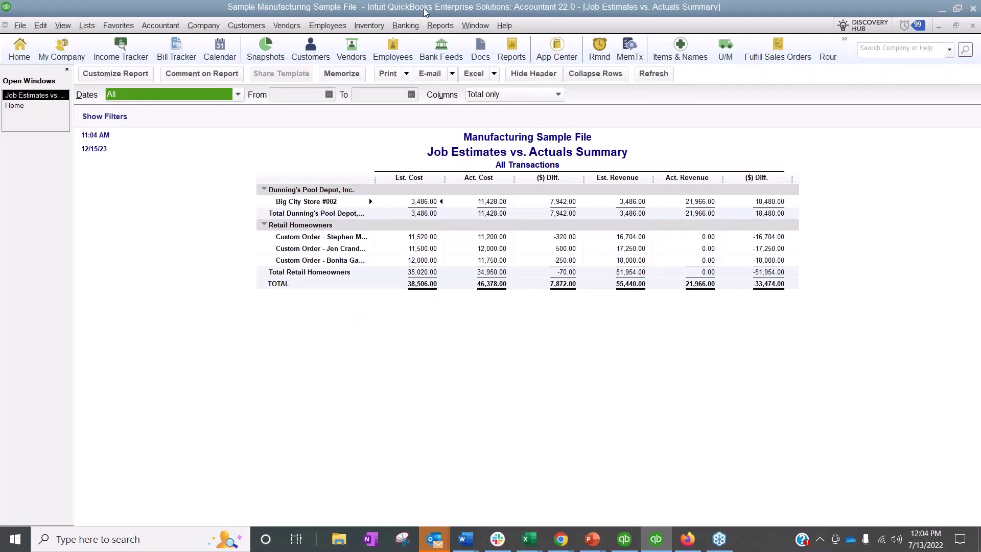
Step: Run the Job Estimates vs. Actuals Detail report for Dunning's Pool Depot's Littleton Store #445 job, review it and close it
click(440, 25)
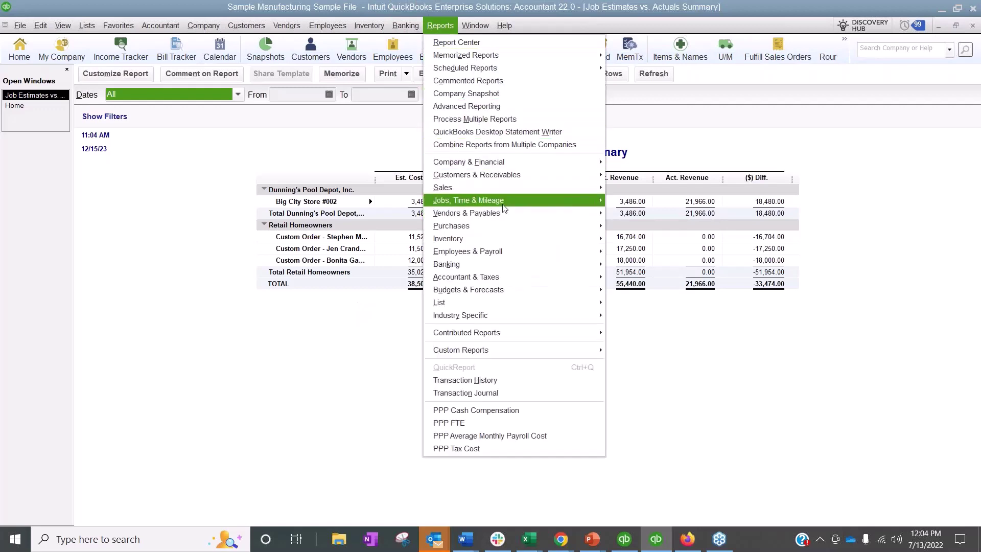
mouse_move(503, 204)
click(673, 251)
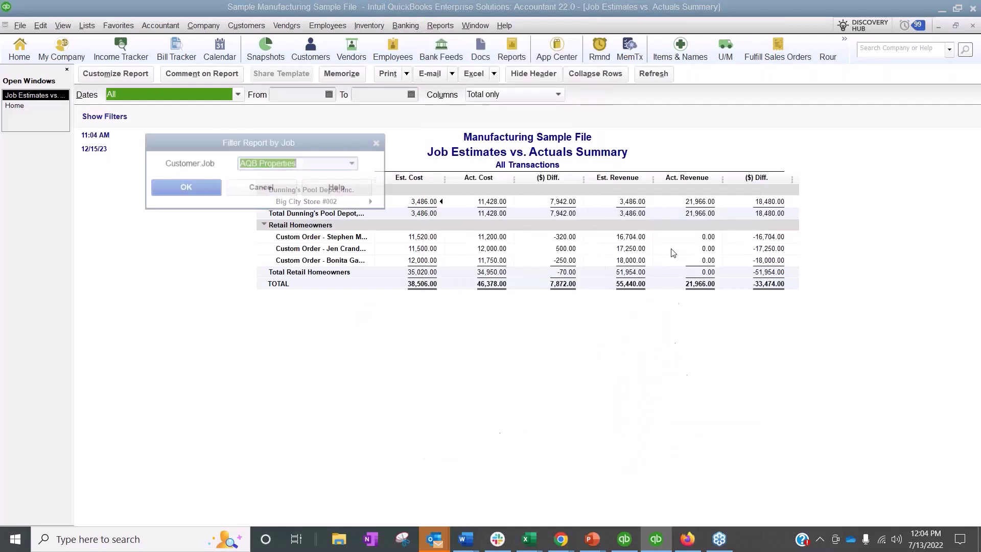
click(353, 163)
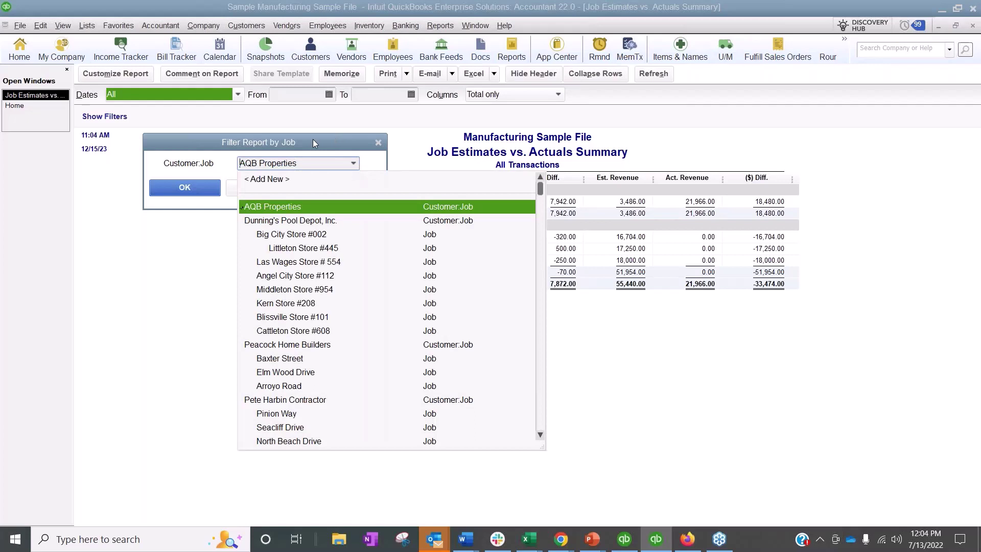
click(310, 248)
click(211, 189)
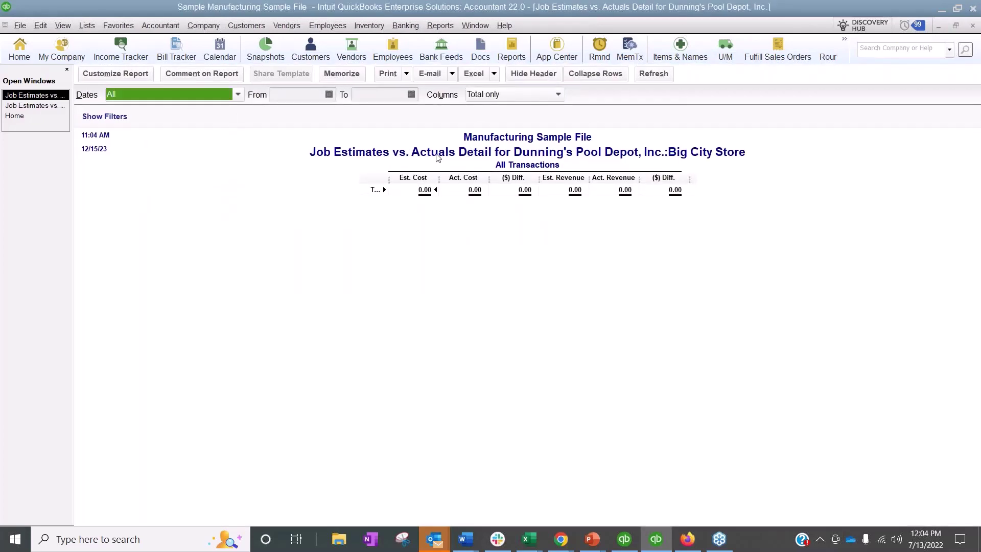
key(Escape)
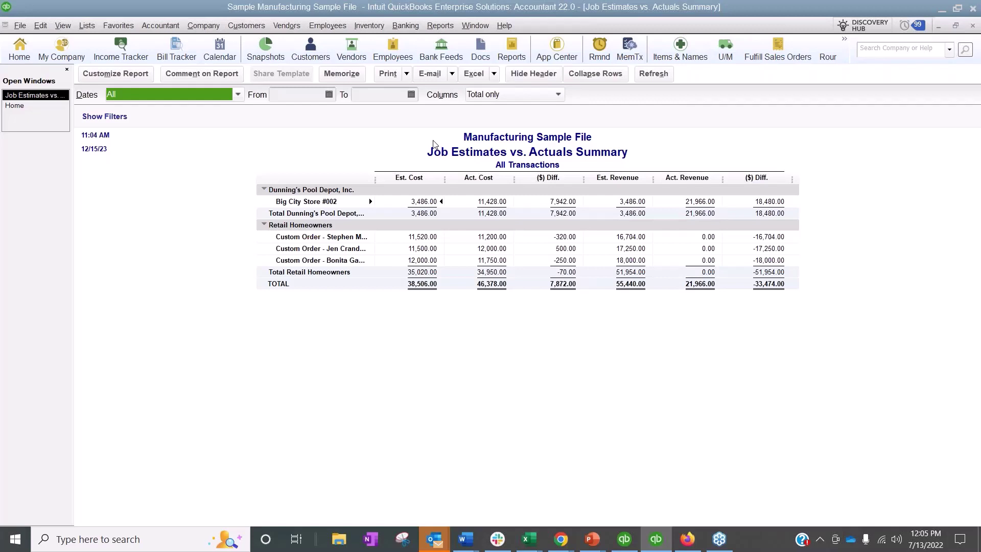
Step: Open the invoice form and bring up the existing invoice for Peacock Home Builders' Baxter Street job
click(263, 25)
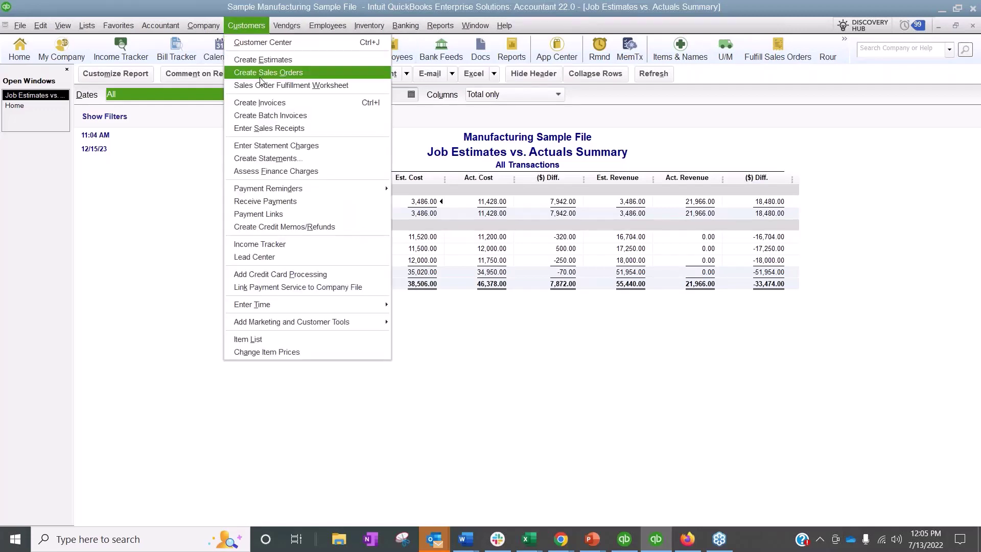
click(265, 111)
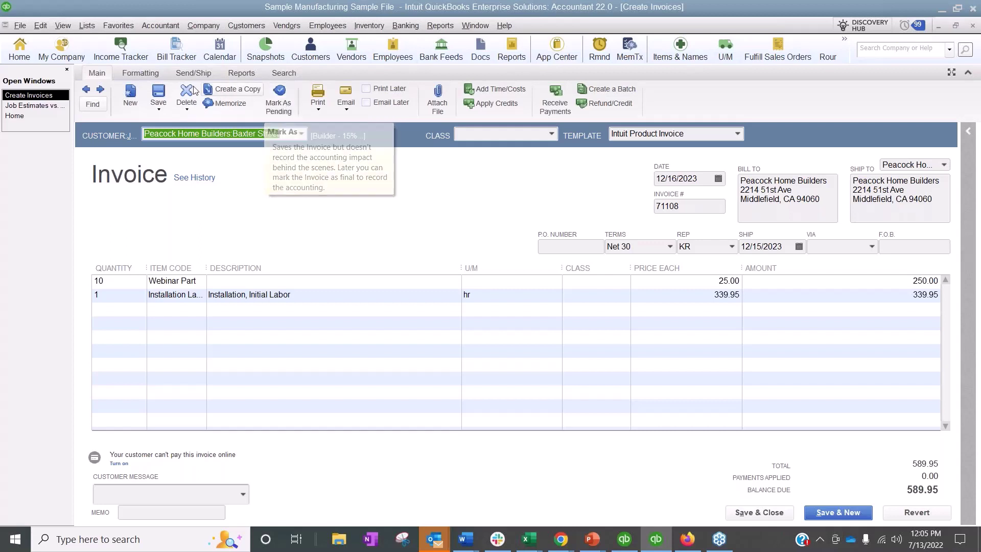
Step: Examine the Desktop View company preferences for features shown on the Home page, and close the preferences without saving
click(41, 25)
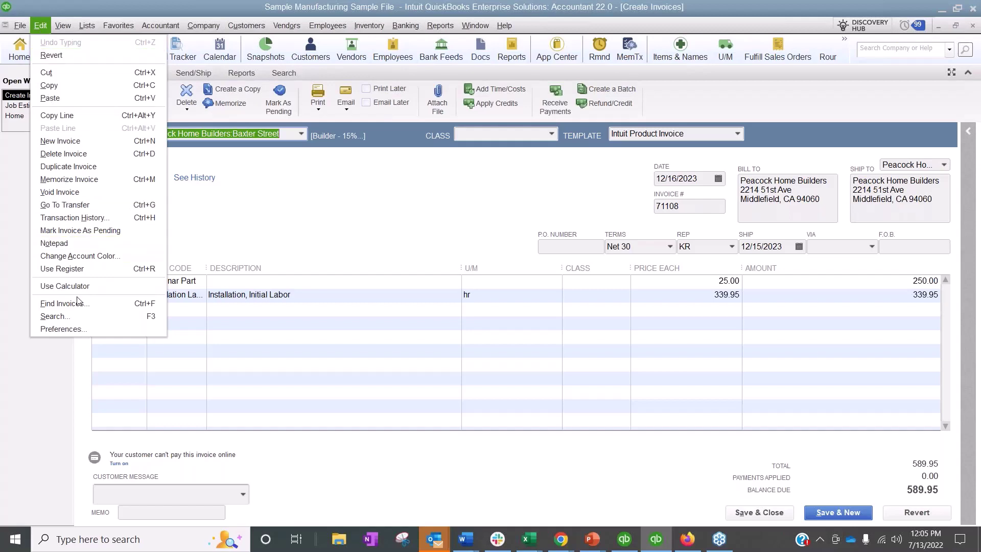
click(86, 332)
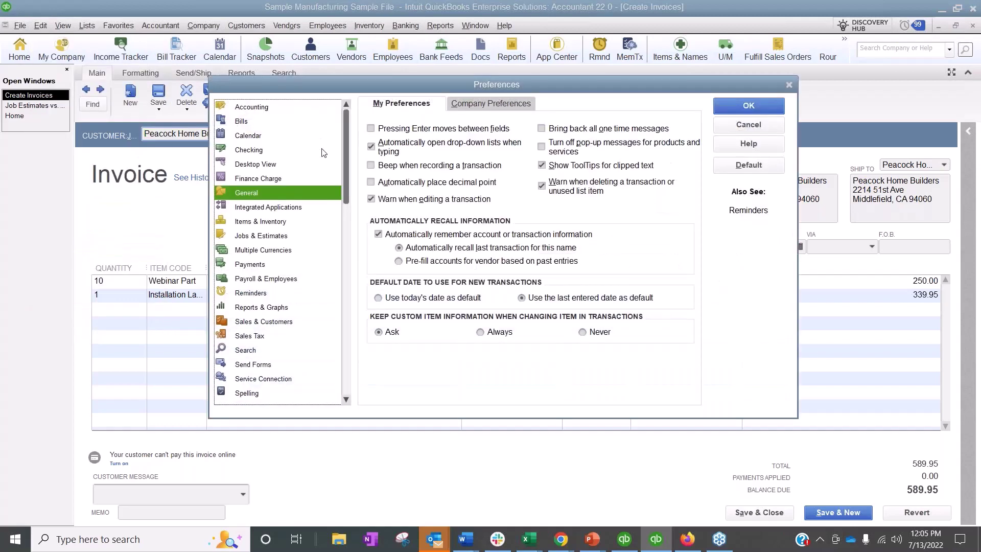
click(255, 164)
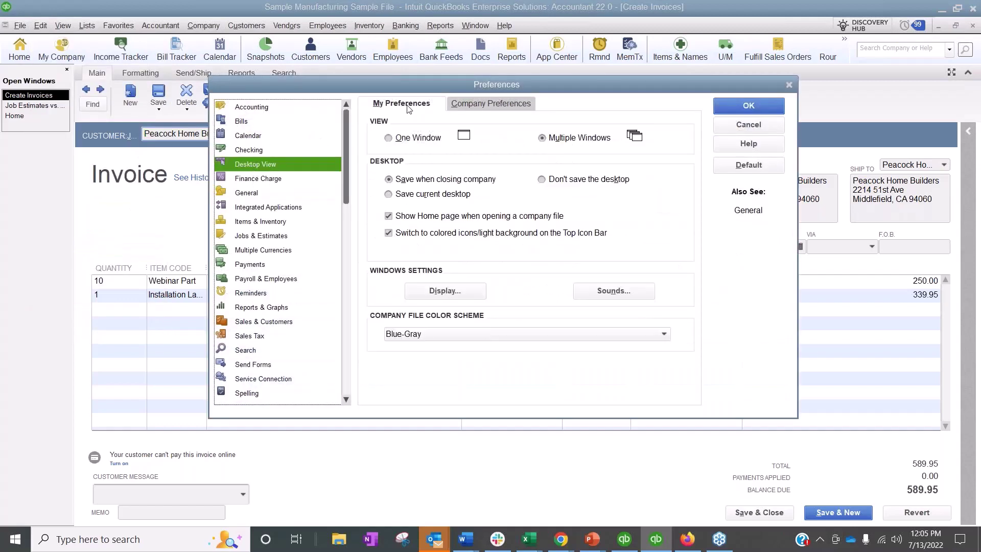
click(481, 102)
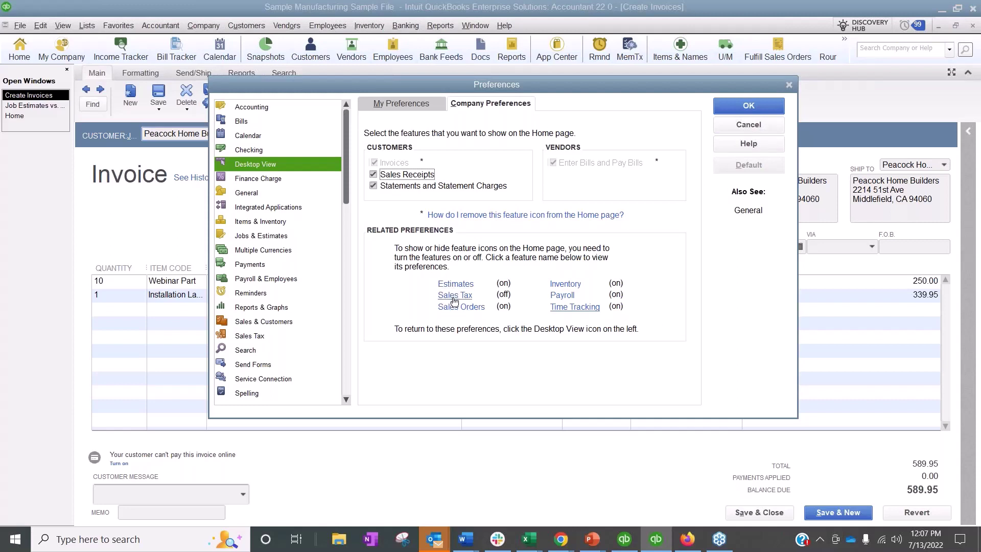
drag(441, 87, 419, 84)
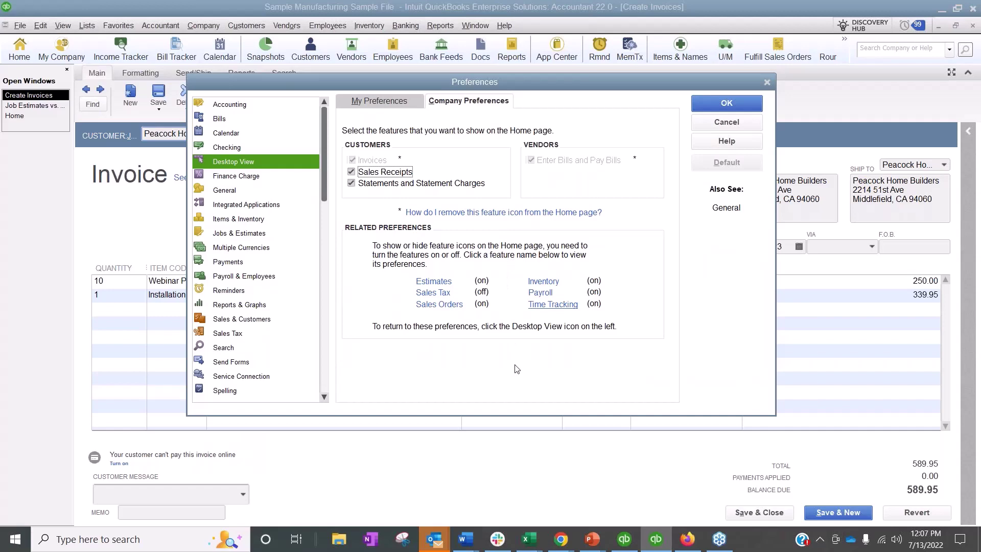
click(726, 122)
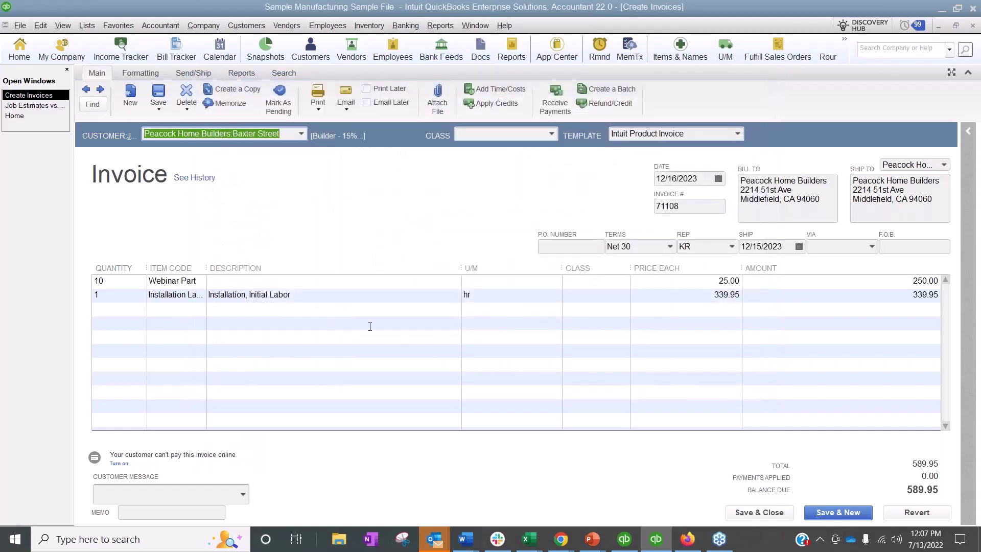
Step: Return to the Home page and run the Inventory Stock Status by Item report to examine stock availability and open purchase orders
click(16, 116)
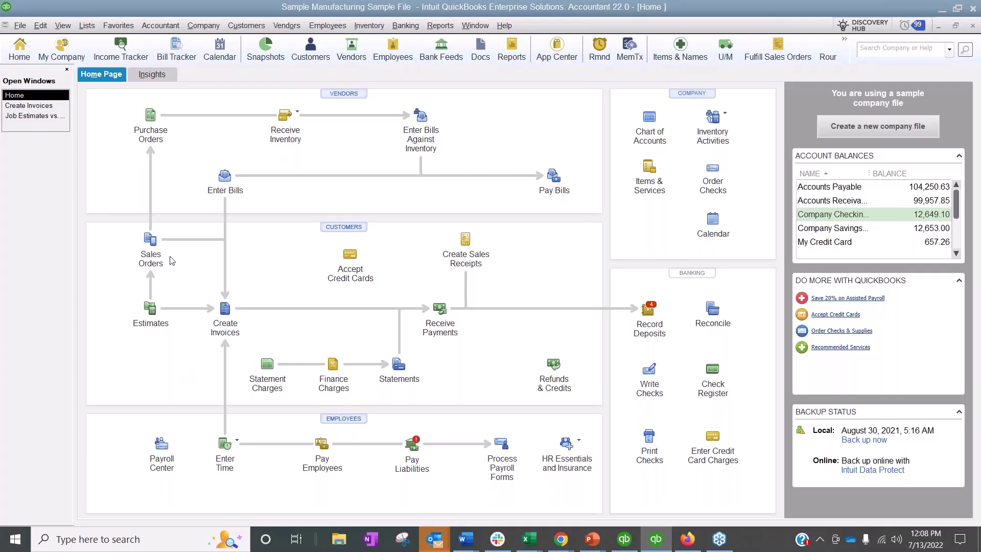
click(433, 29)
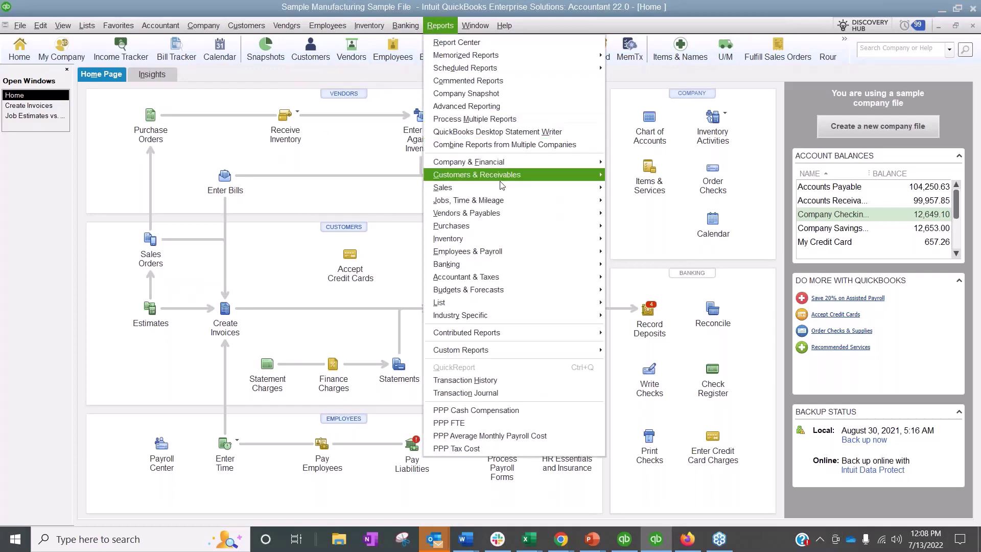
mouse_move(516, 244)
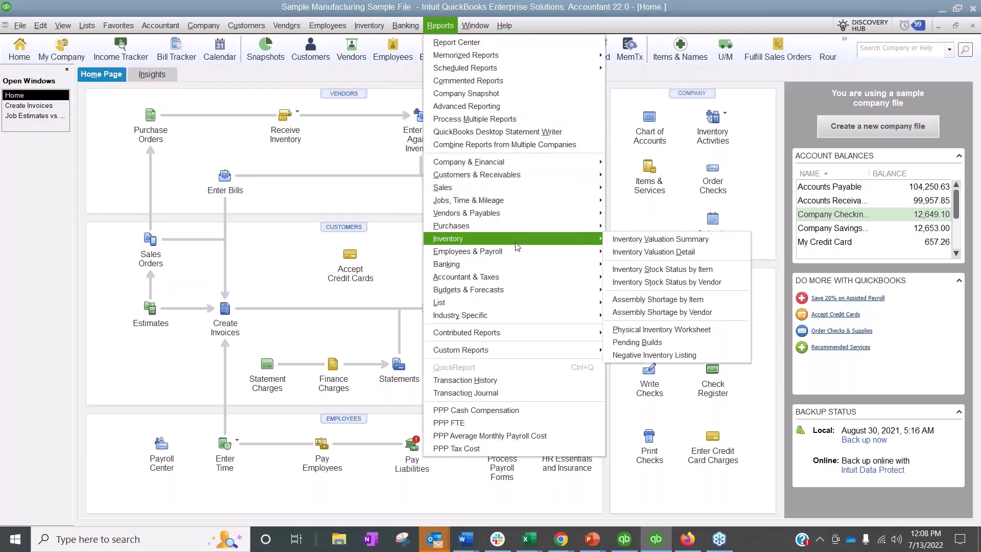
click(688, 271)
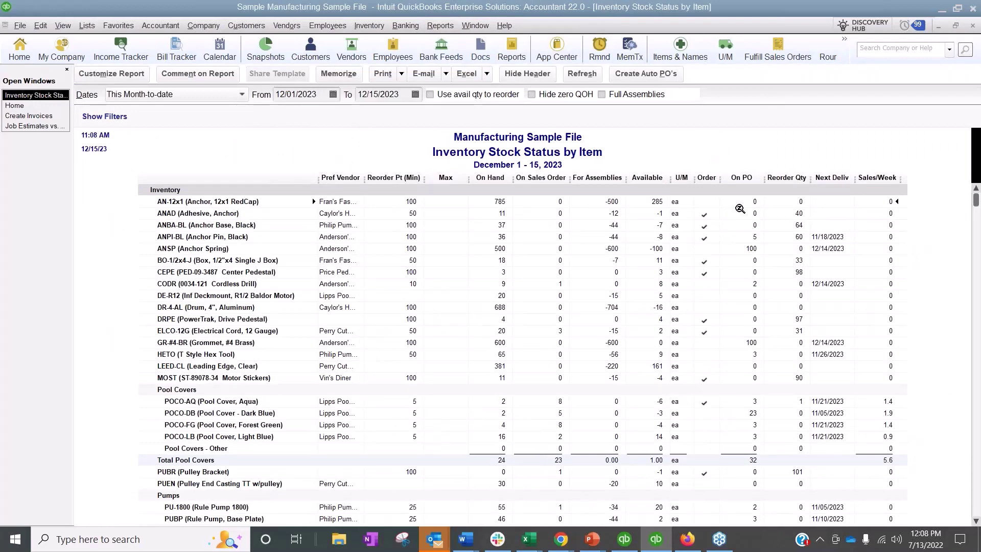
double_click(740, 267)
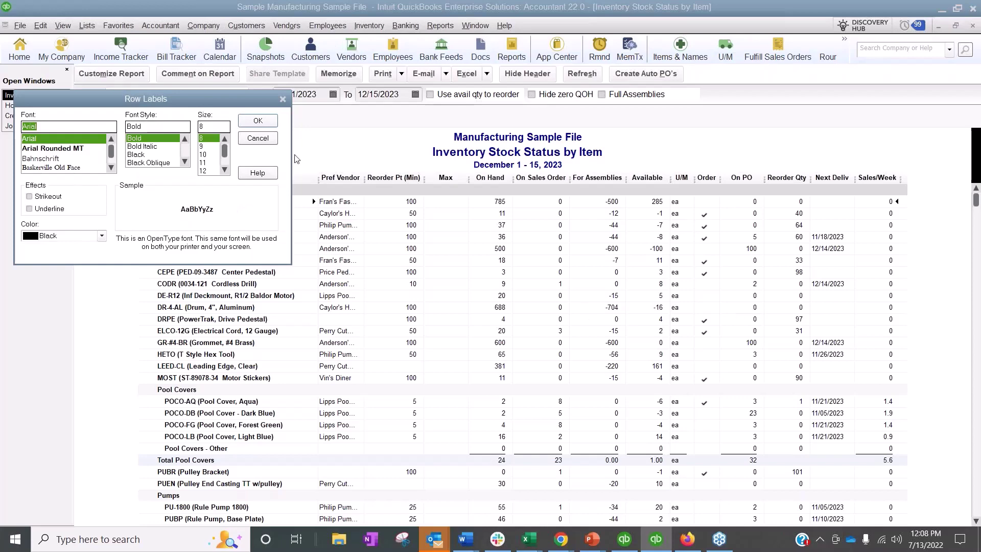
click(258, 138)
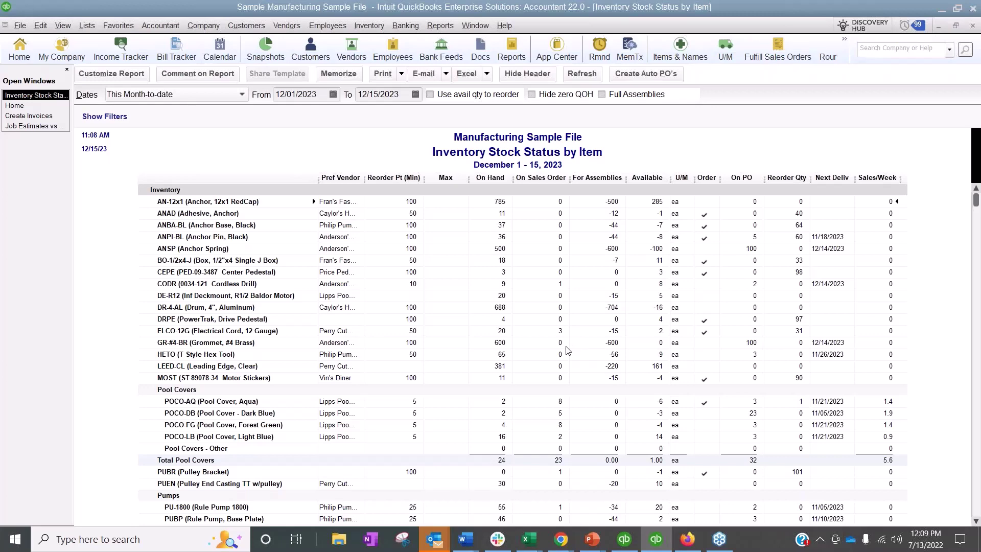
Step: From the Home page, review the Items & Inventory company preferences for quantity calculations and stock warnings, and close them without saving
click(15, 105)
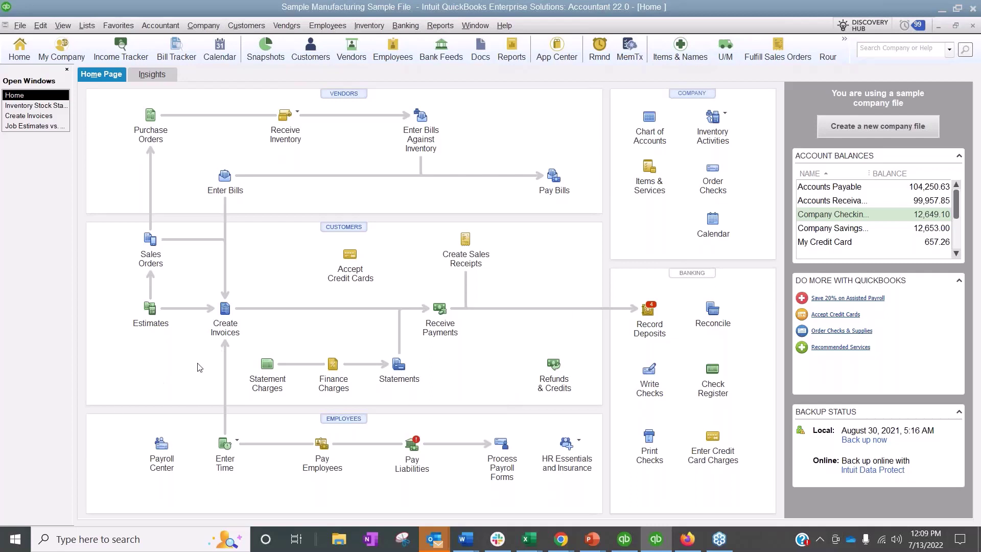
click(40, 25)
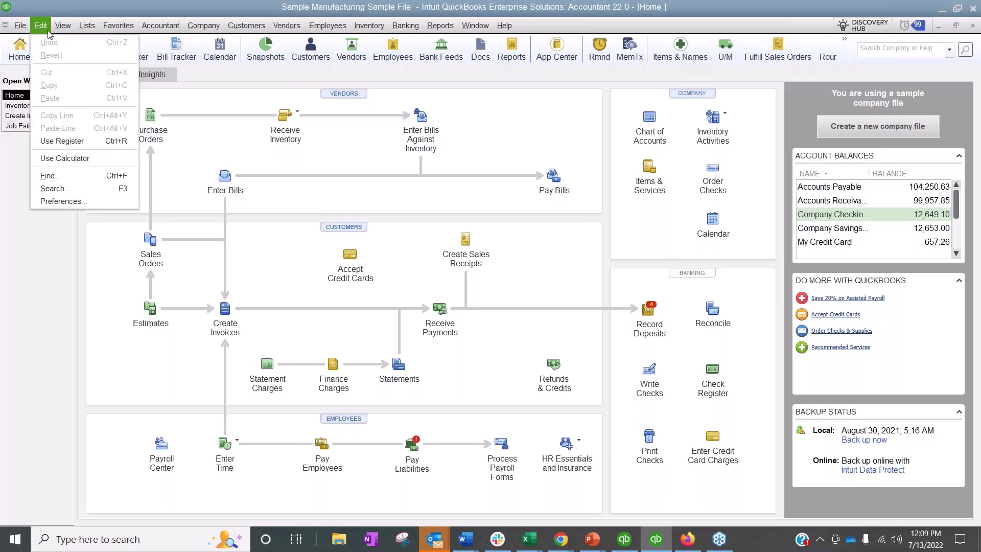
click(61, 201)
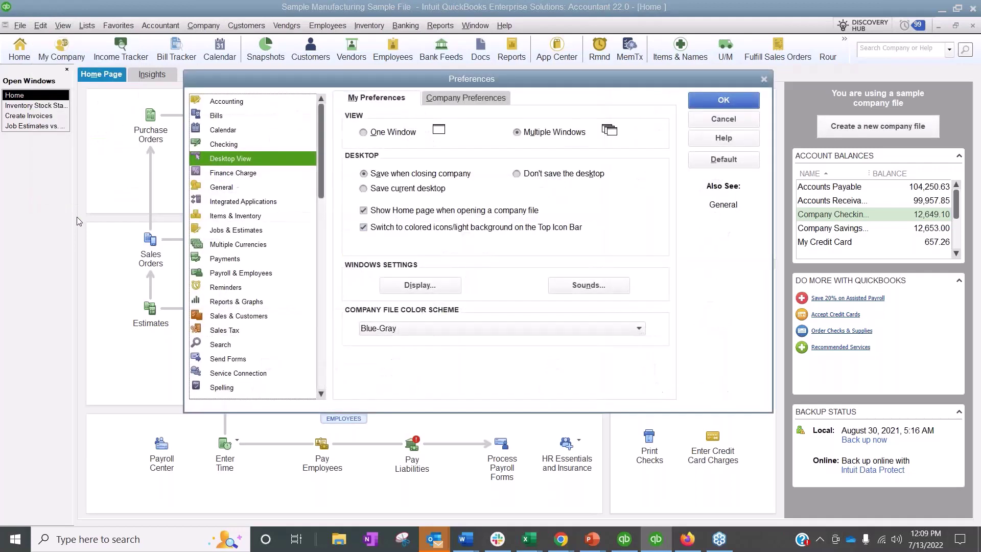
click(235, 216)
click(465, 97)
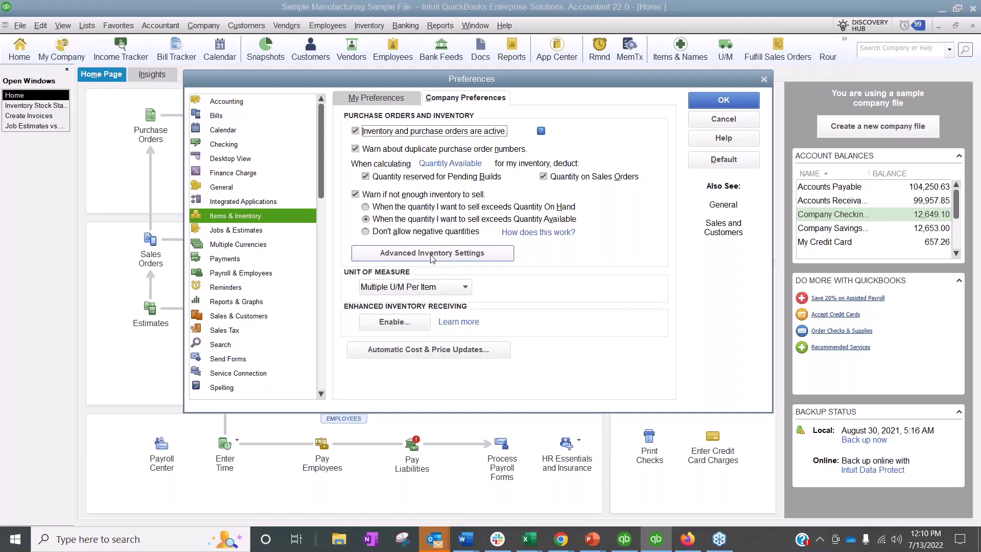
click(745, 116)
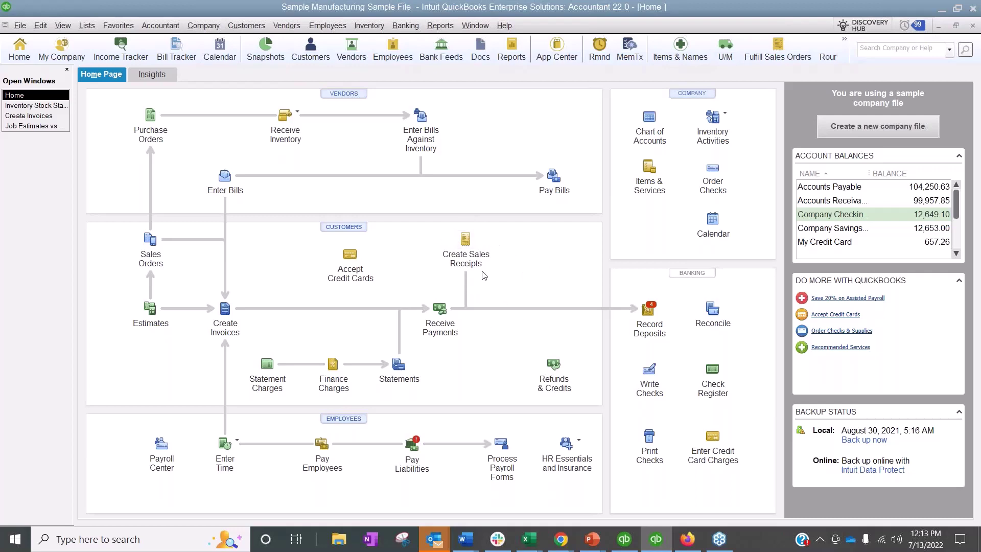
Step: Check the sales receipts option in the Desktop View company preferences and accept the settings
click(37, 26)
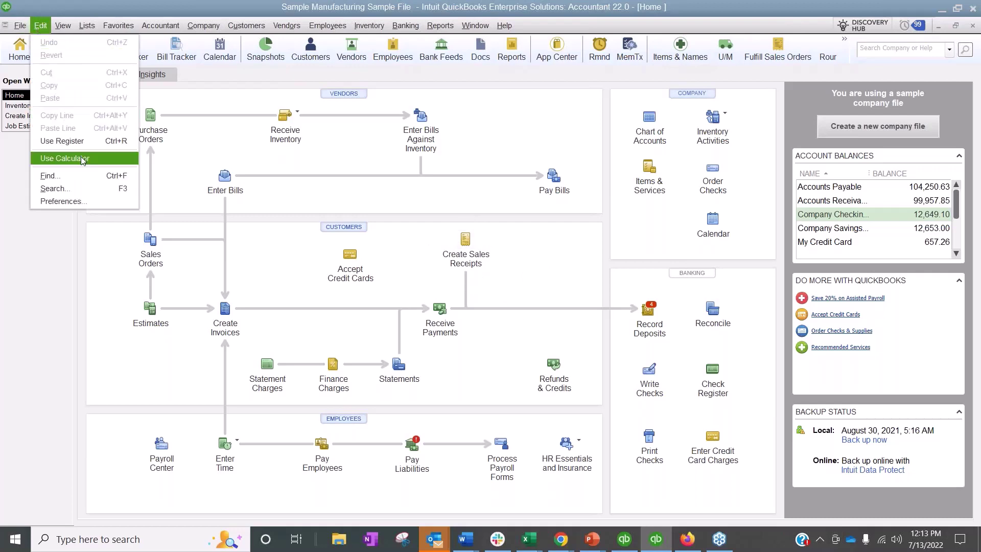
click(97, 199)
click(227, 156)
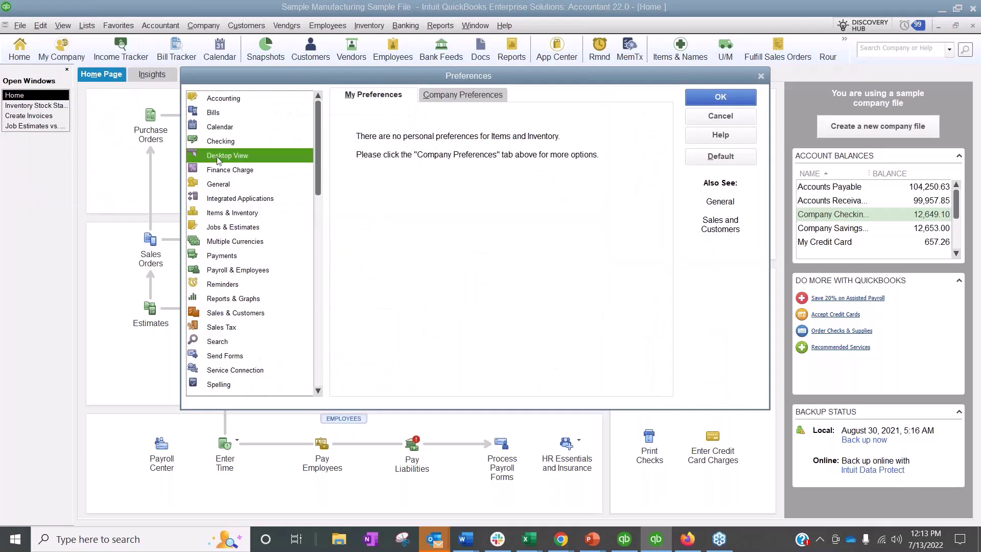
click(430, 96)
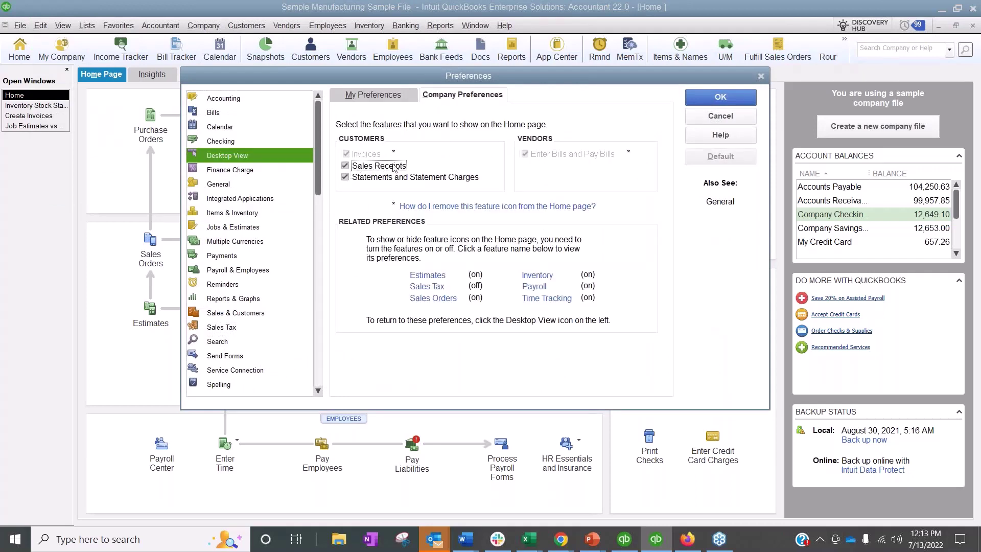
click(720, 97)
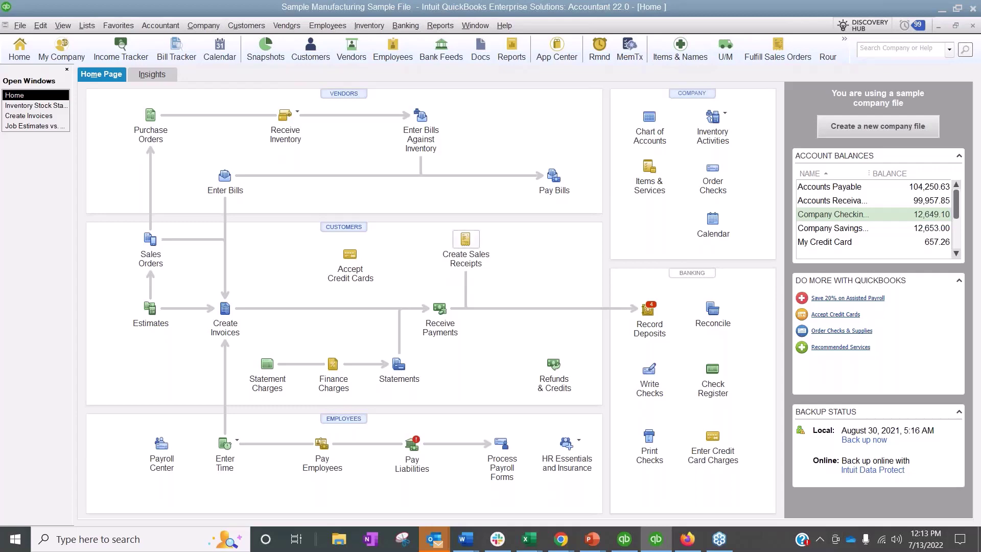
Step: Start a sales receipt for the job Big City Store #002 under Dunning's Pool Depot, Inc., with the customer history pane collapsed
click(465, 239)
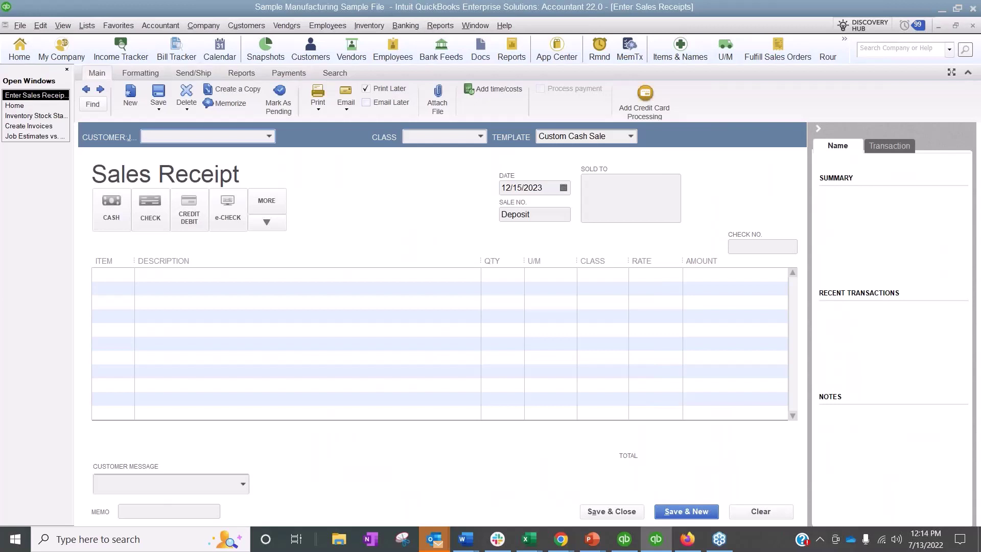
click(816, 129)
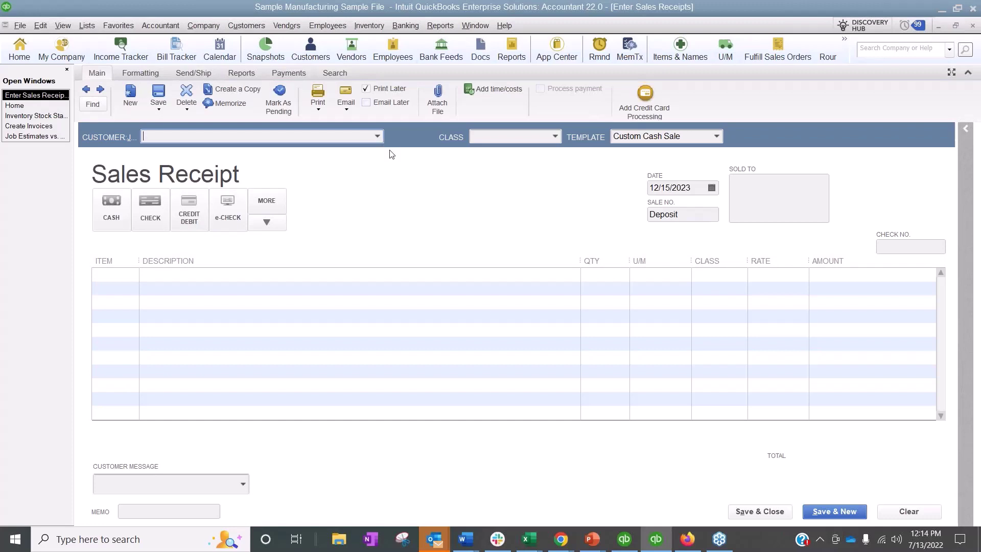
click(377, 136)
click(207, 211)
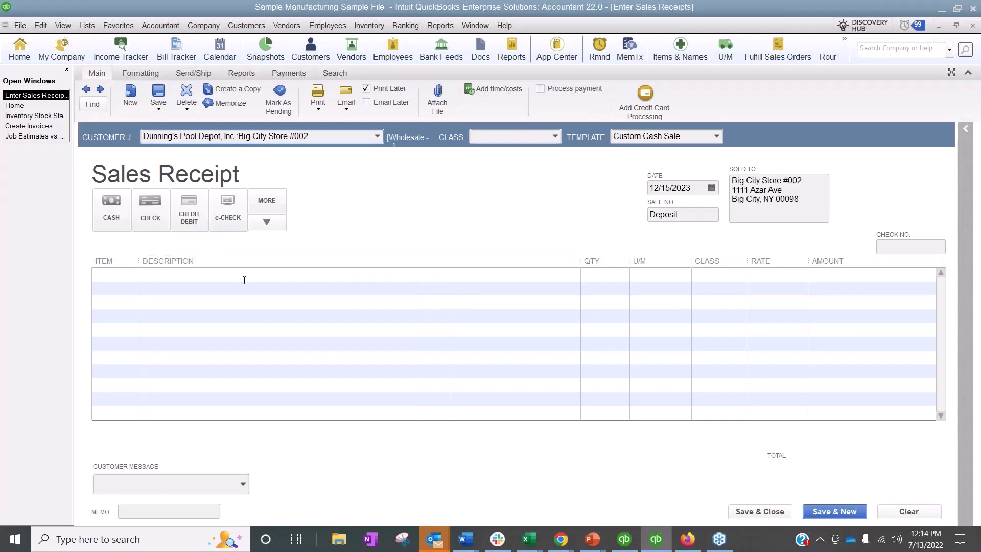
Step: Add the item ANBA-BL (Anchor Base, Black) to the first line of the receipt, dismissing the notices
click(132, 275)
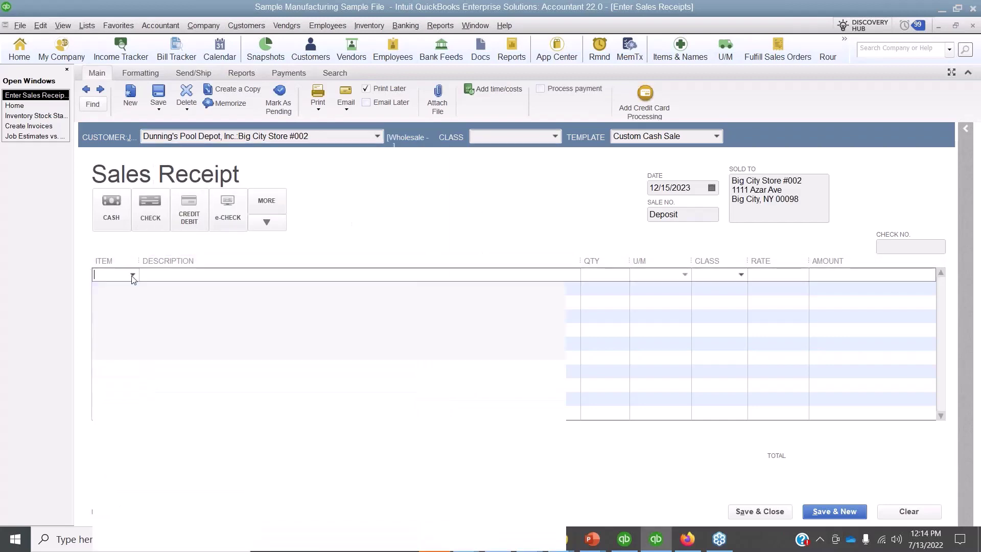
click(162, 367)
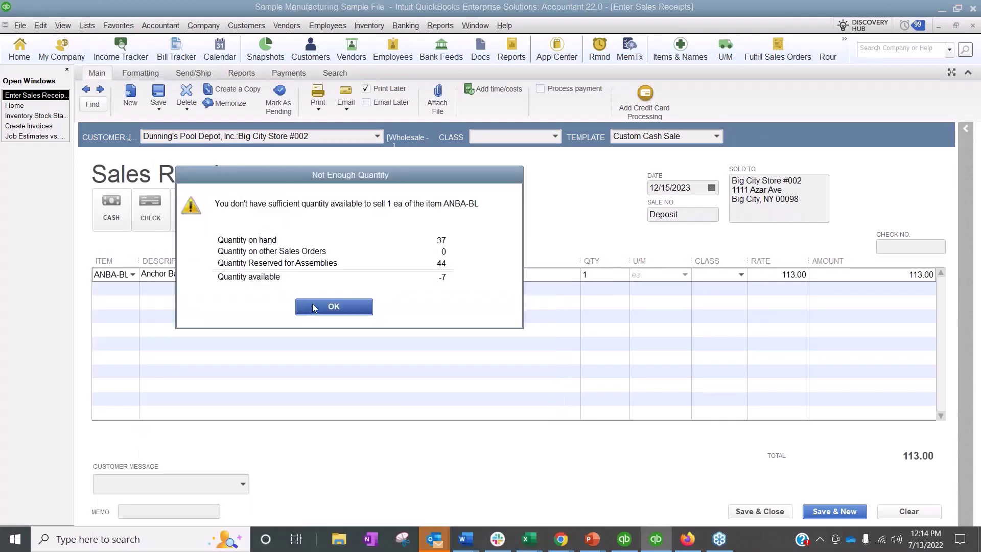
click(311, 303)
click(539, 289)
click(415, 230)
click(511, 258)
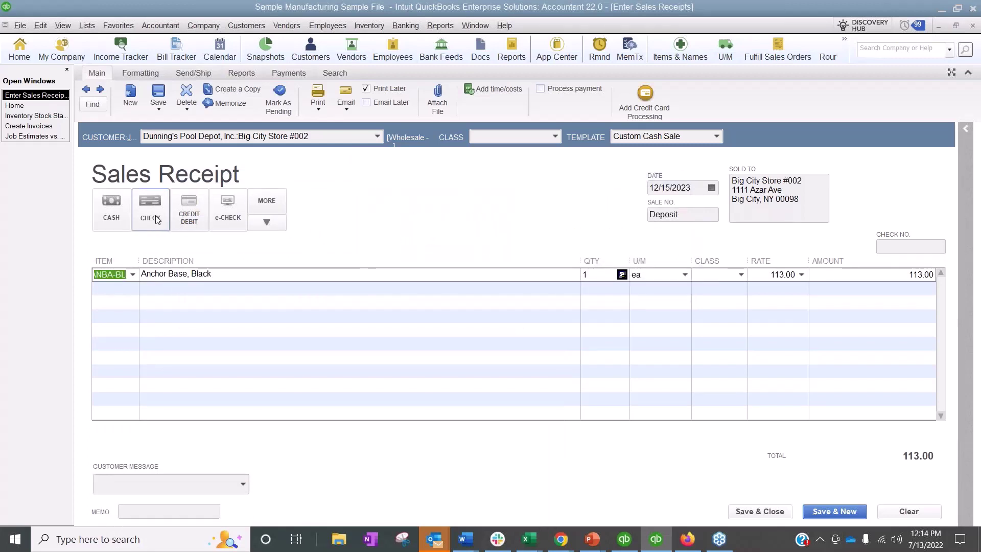
Step: Set the receipt's payment method to cash and look over its print options without printing
click(121, 215)
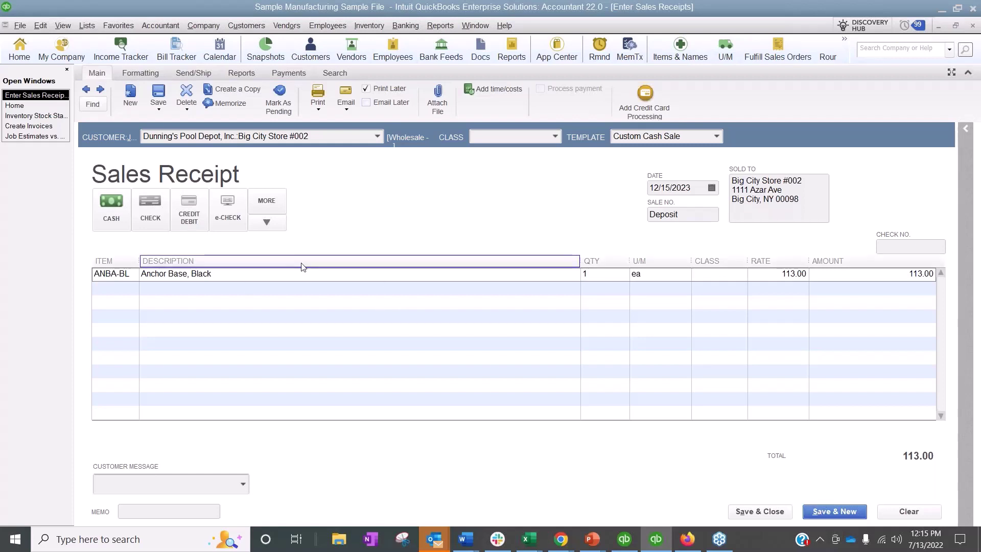
click(319, 110)
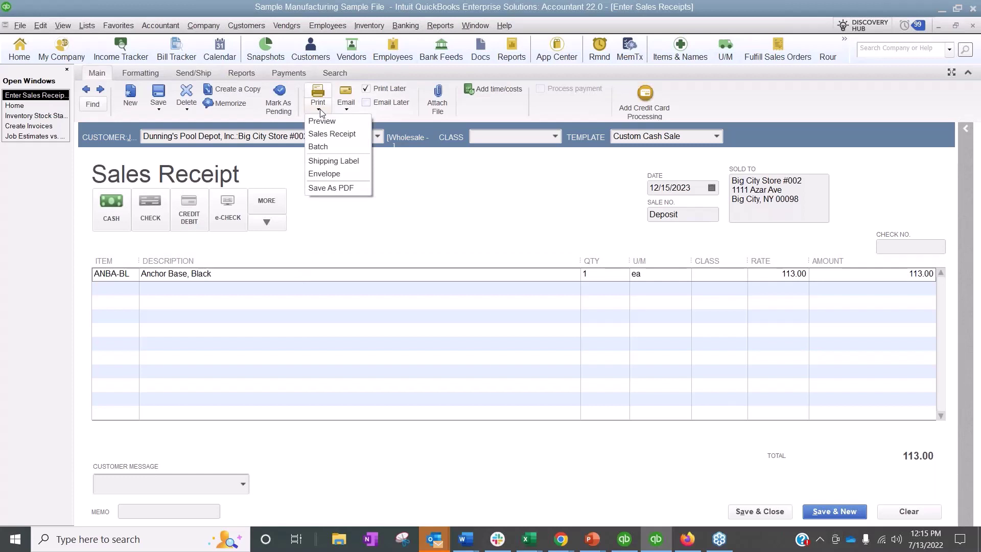
click(514, 190)
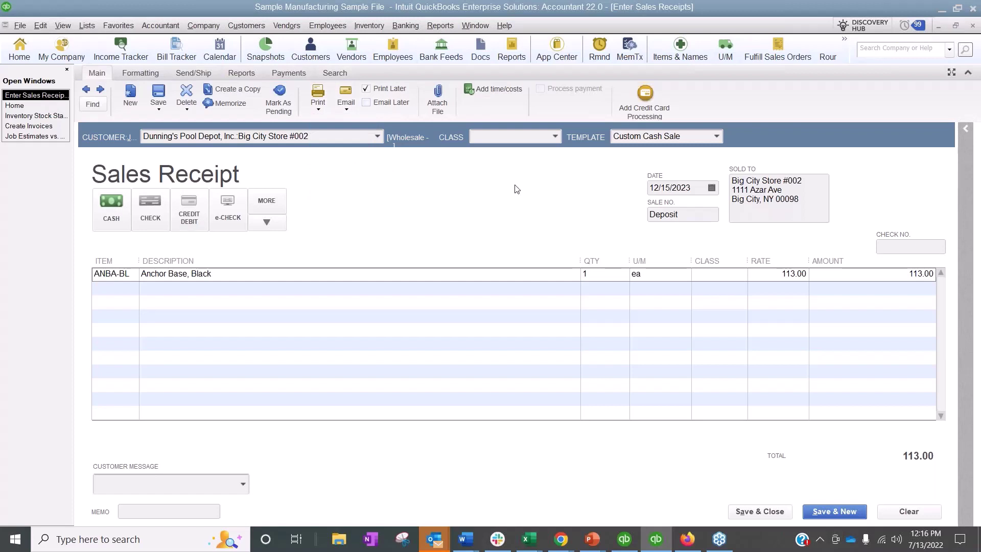
Step: Replace the customer on the sales receipt with ZZ Internal Project
drag(309, 136, 179, 136)
drag(309, 136, 122, 139)
key(BackSpace)
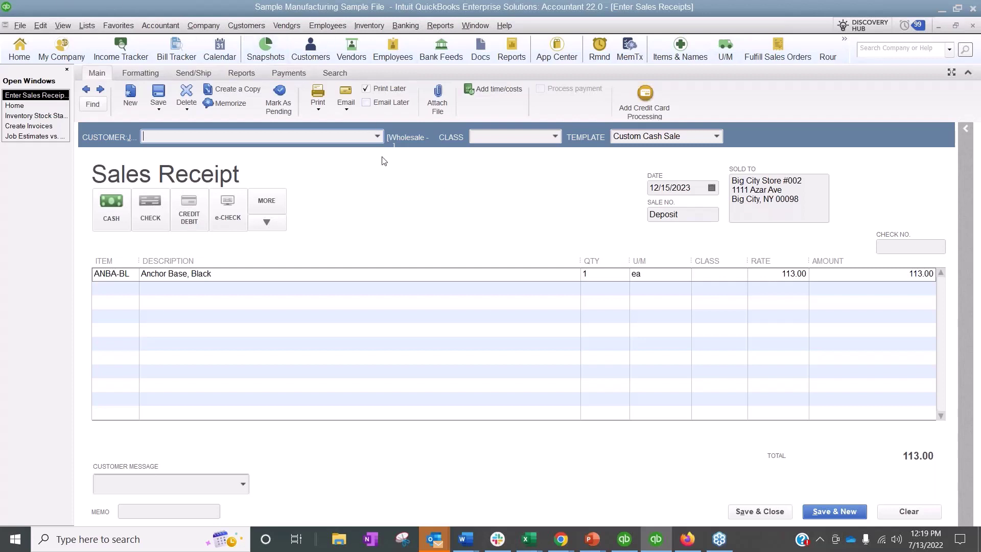
text(R&D)
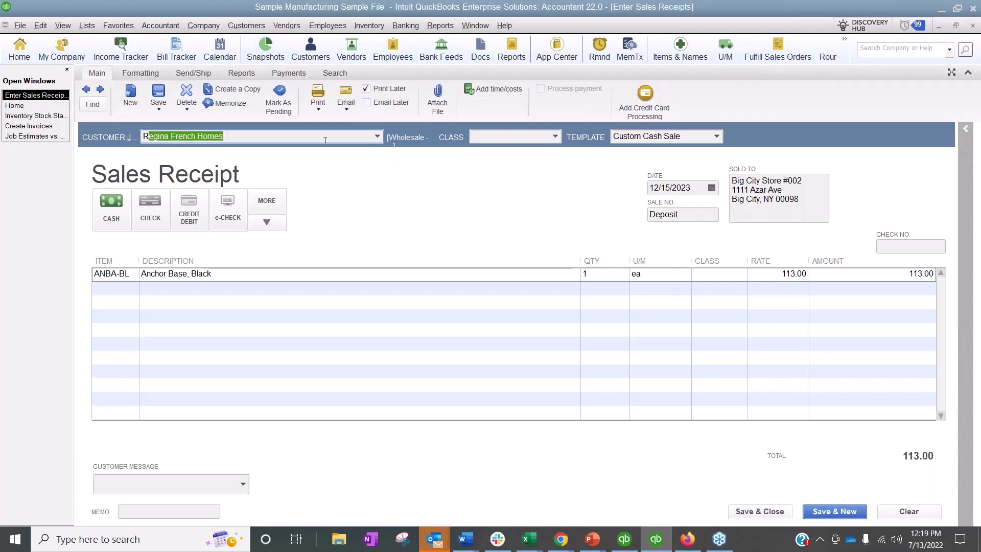
key(BackSpace)
key(BackSpace)
key(BackSpace)
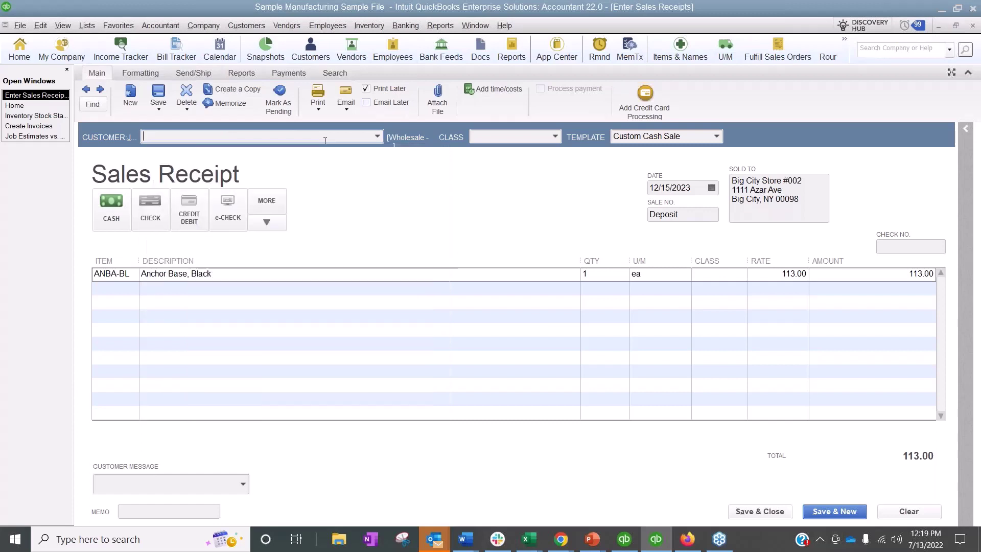
text(ZZ Internal Project)
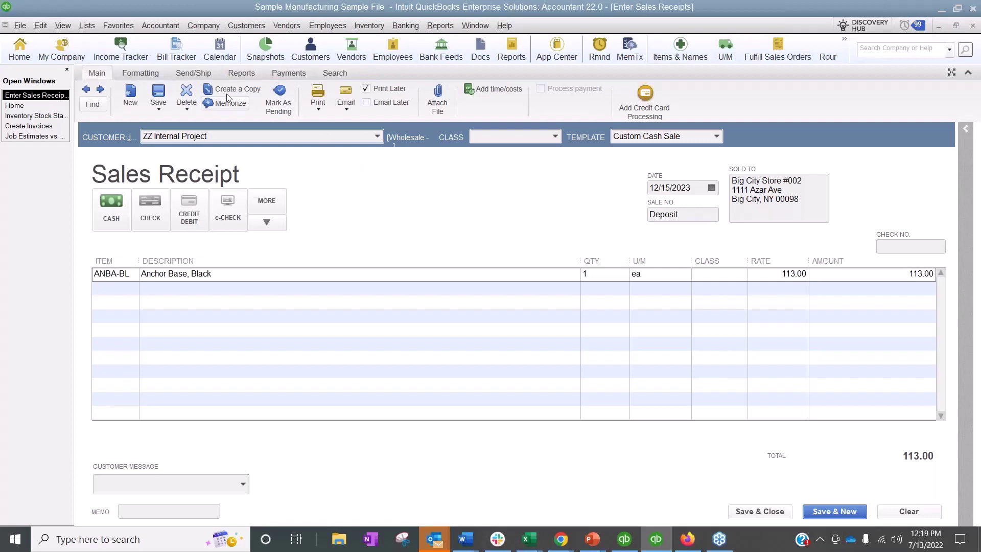
Step: Start a new price level of type Fixed % that decreases item prices
click(87, 26)
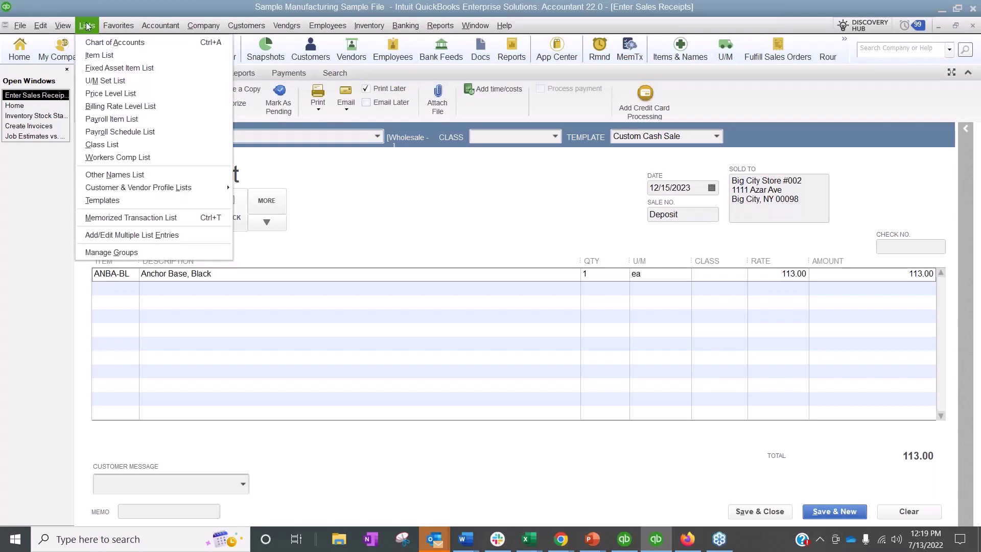
click(111, 94)
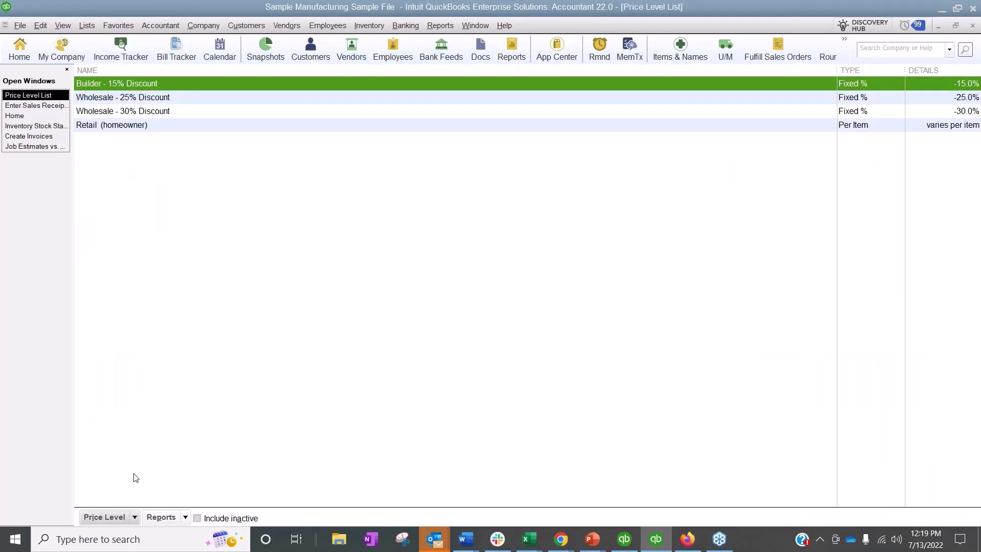
click(135, 518)
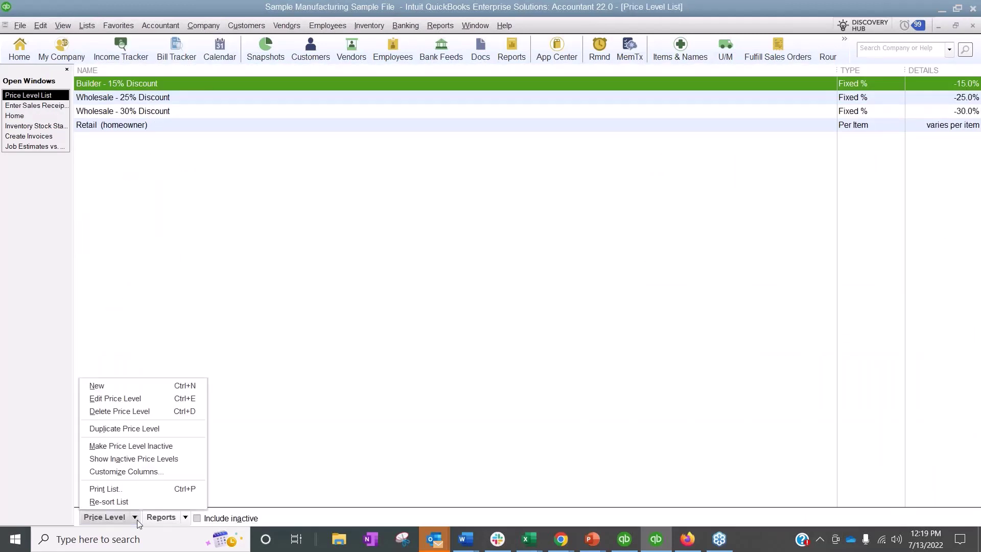
click(129, 391)
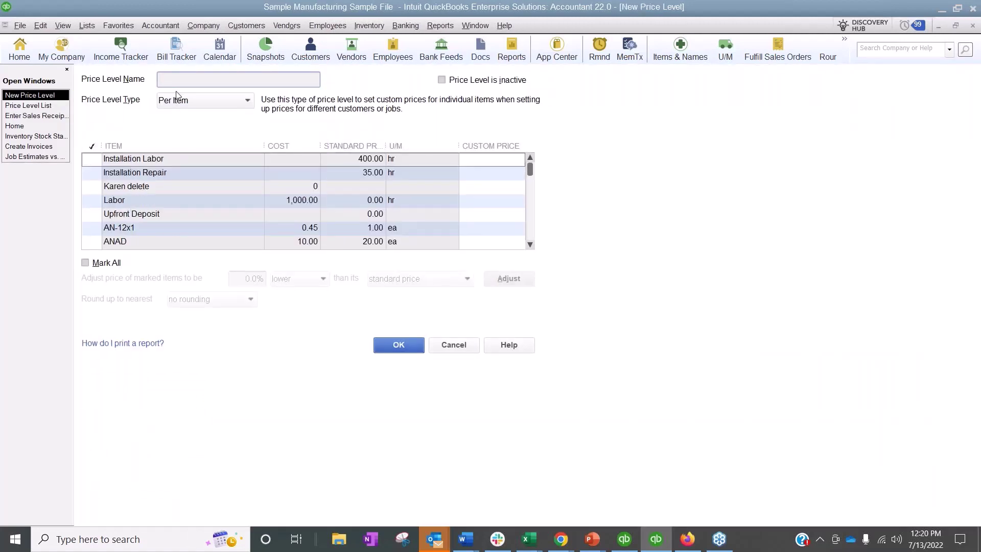
click(203, 100)
click(192, 115)
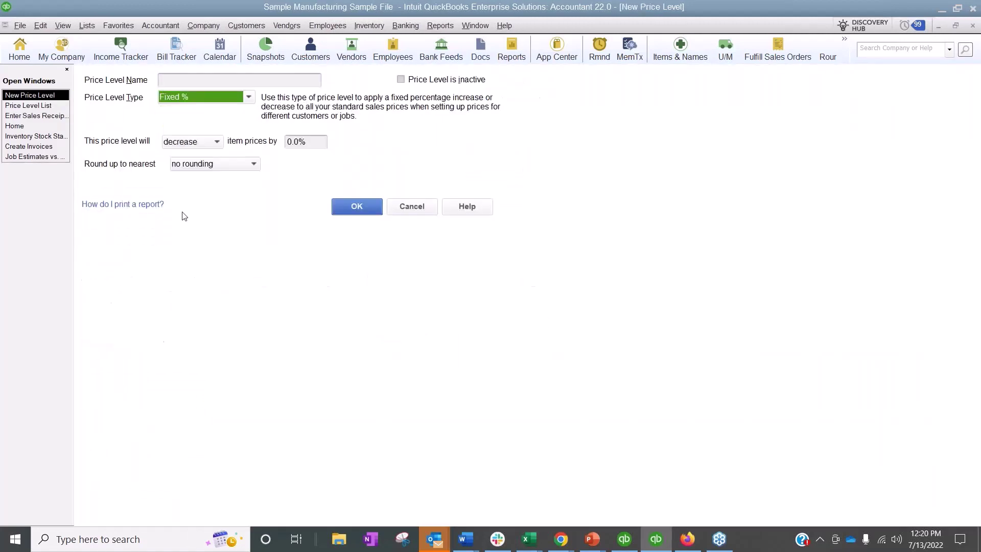
click(182, 143)
click(181, 142)
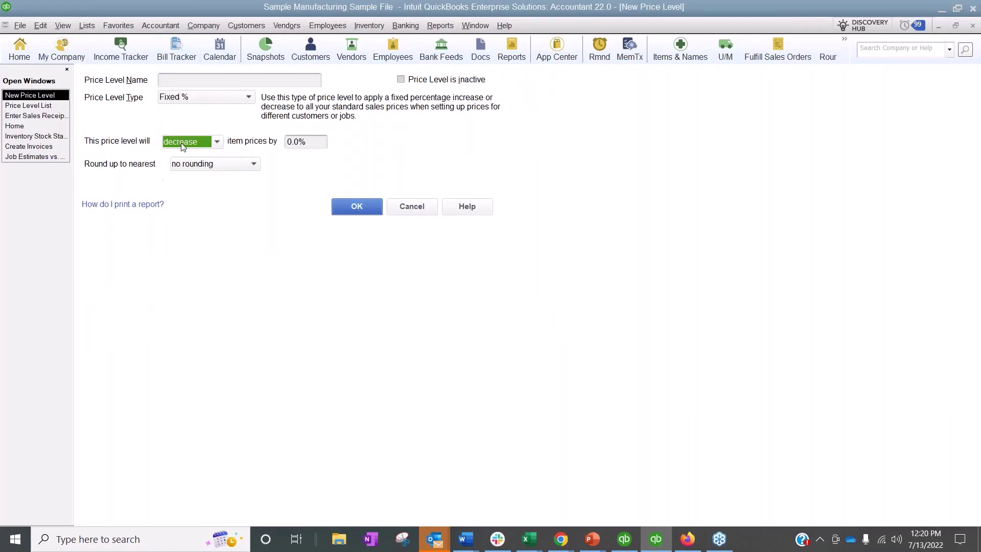
click(220, 83)
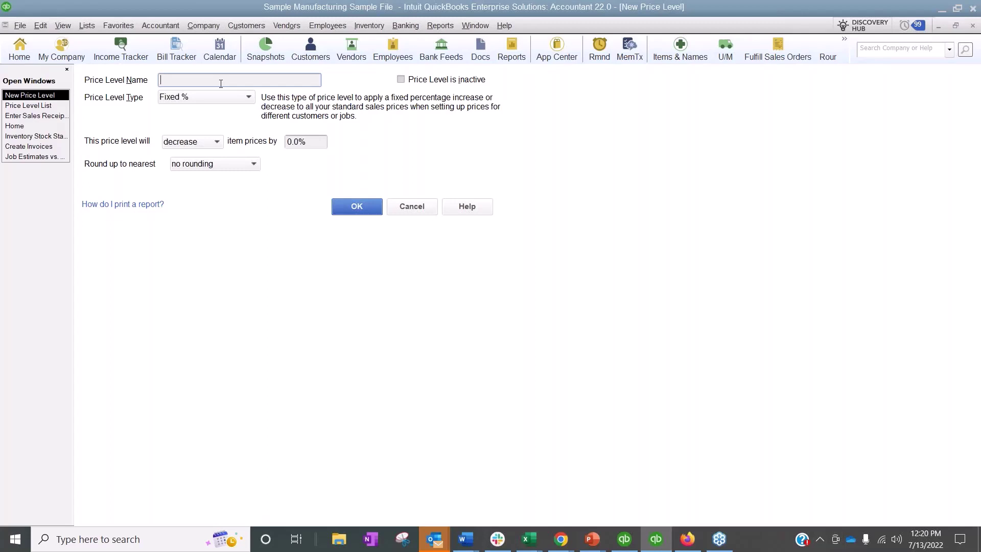
Step: After checking back on the sales receipt, name the new price level Internal and set its price decrease to 100%
click(33, 117)
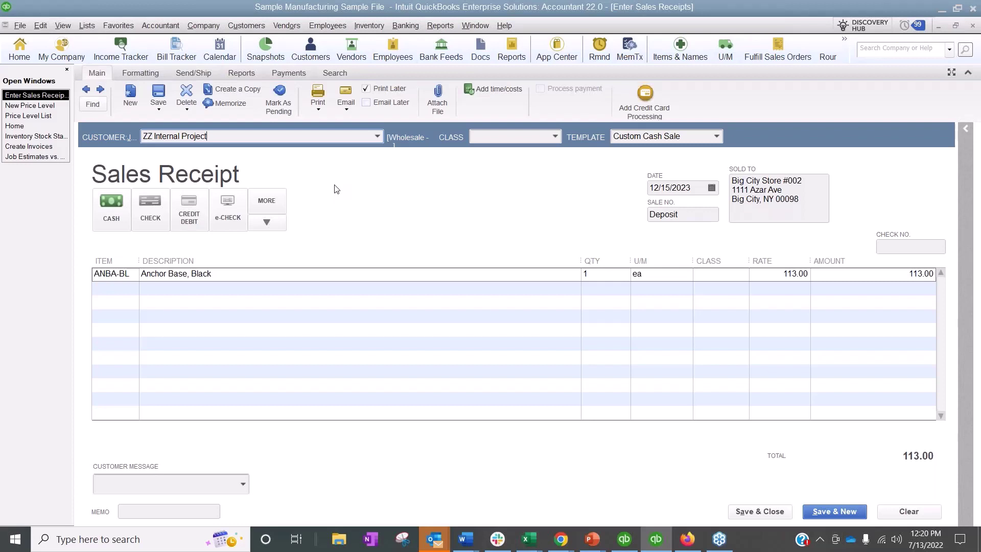
click(29, 105)
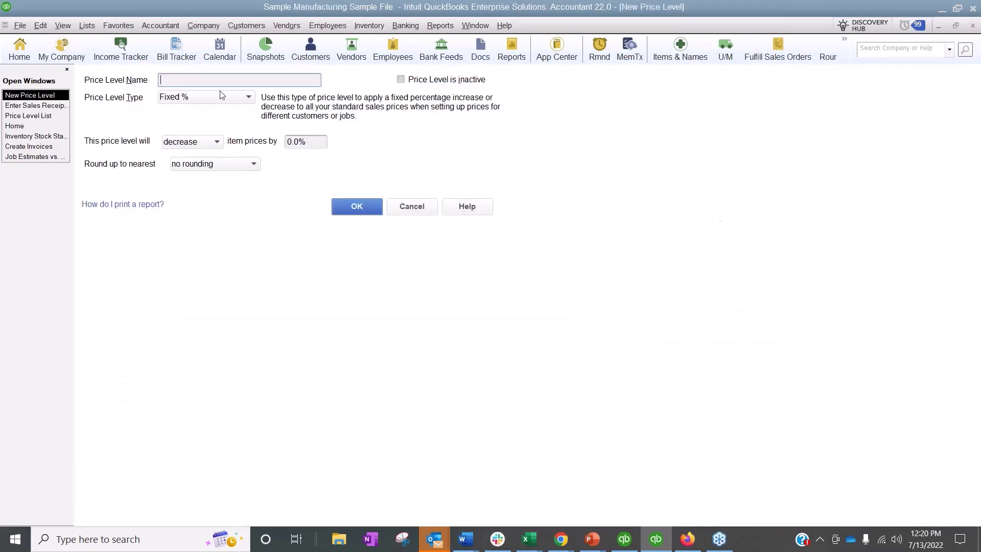
text(Internal)
drag(326, 142, 287, 142)
text(100%)
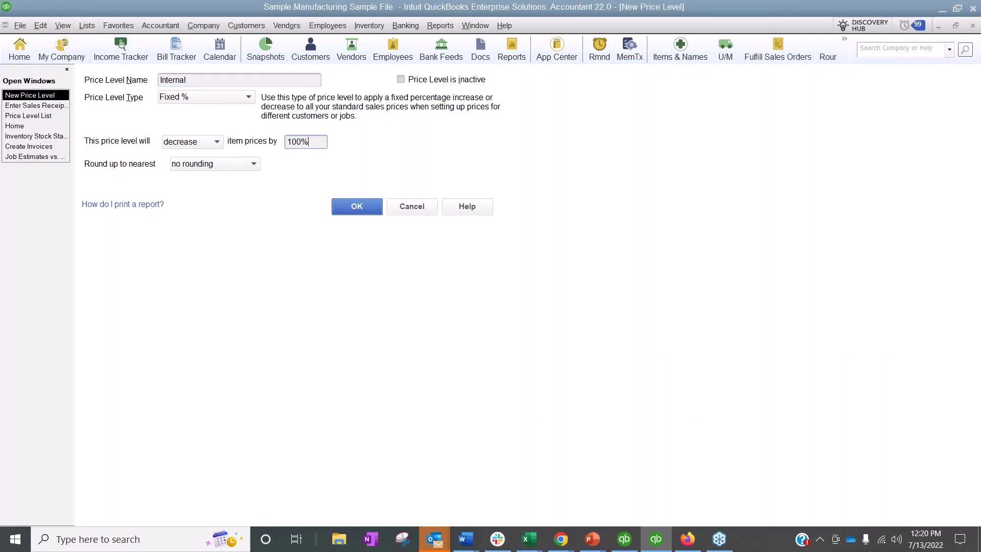
key(Tab)
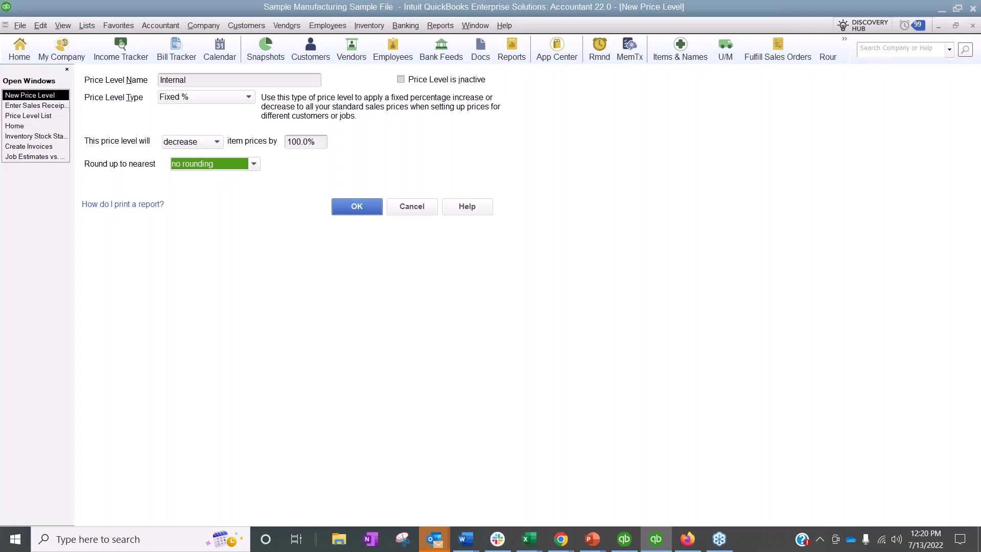
Step: Look over the available Jobs, Time & Mileage reports, and open the Customer Center
click(439, 25)
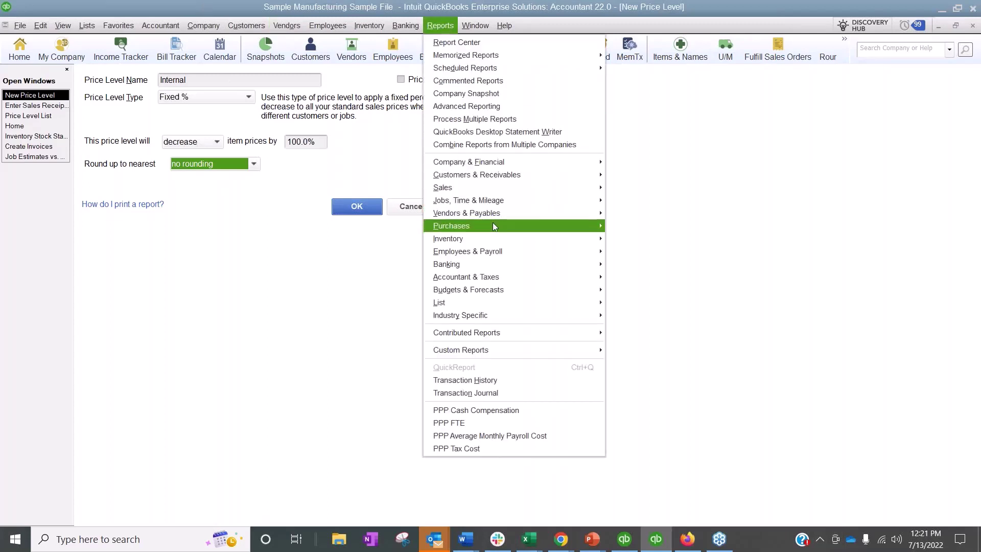
mouse_move(513, 200)
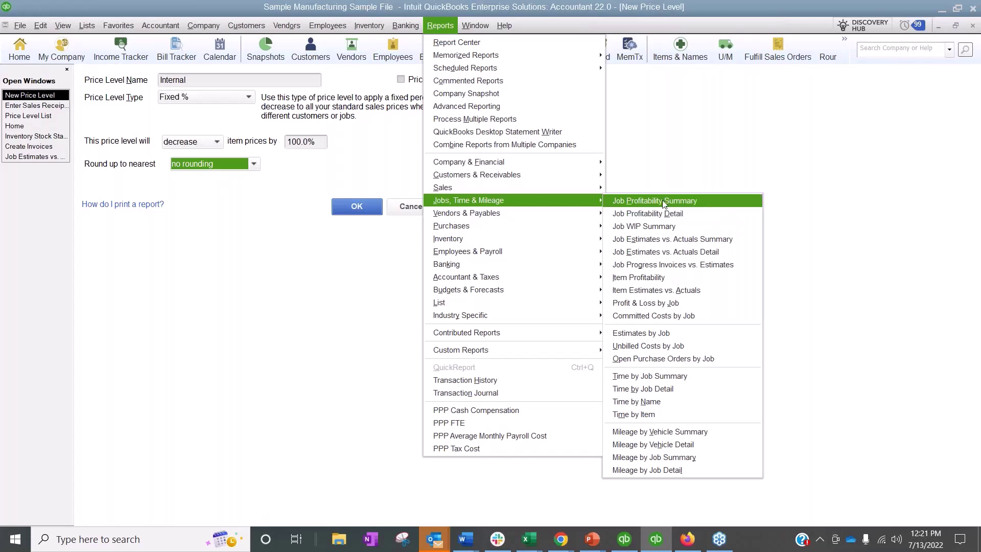
click(236, 26)
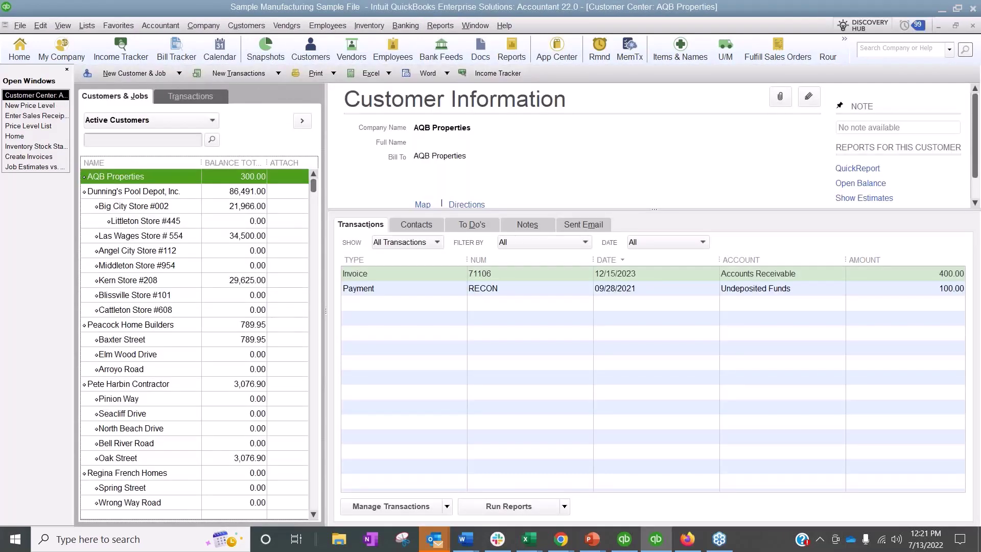
Step: Create a customer named zz internal, assign it a new customer type called Internal, and save the record
key(ctrl+n)
text(zz)
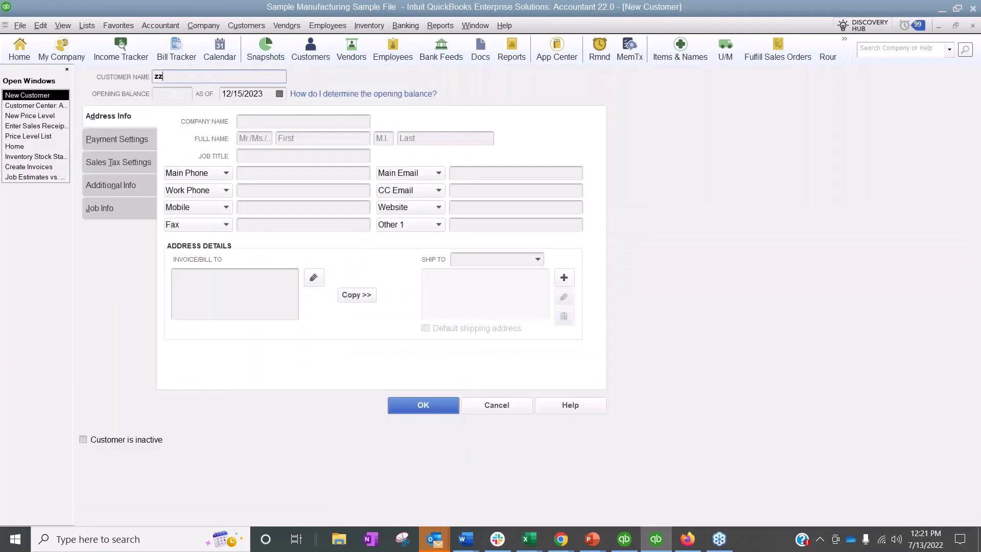
text( internal)
click(107, 189)
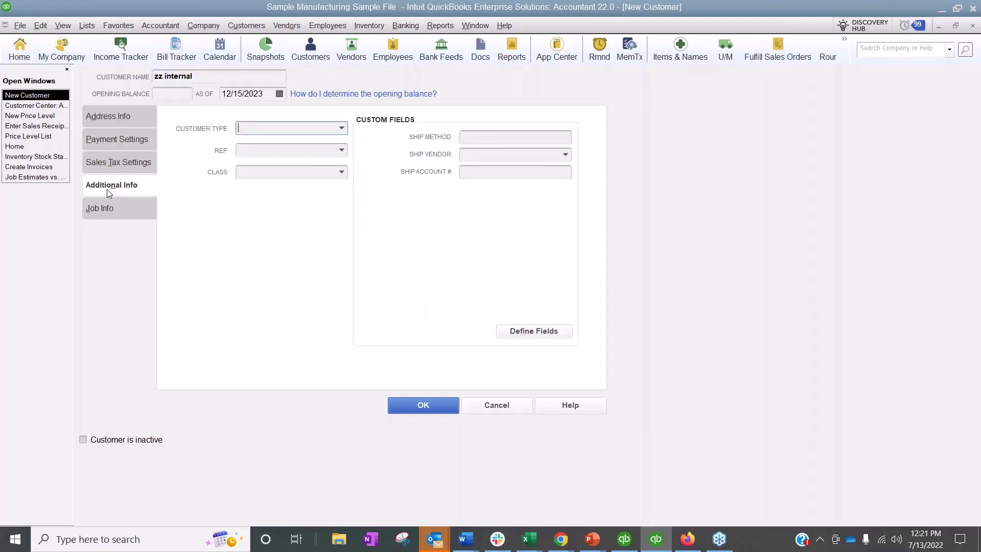
click(336, 127)
click(294, 141)
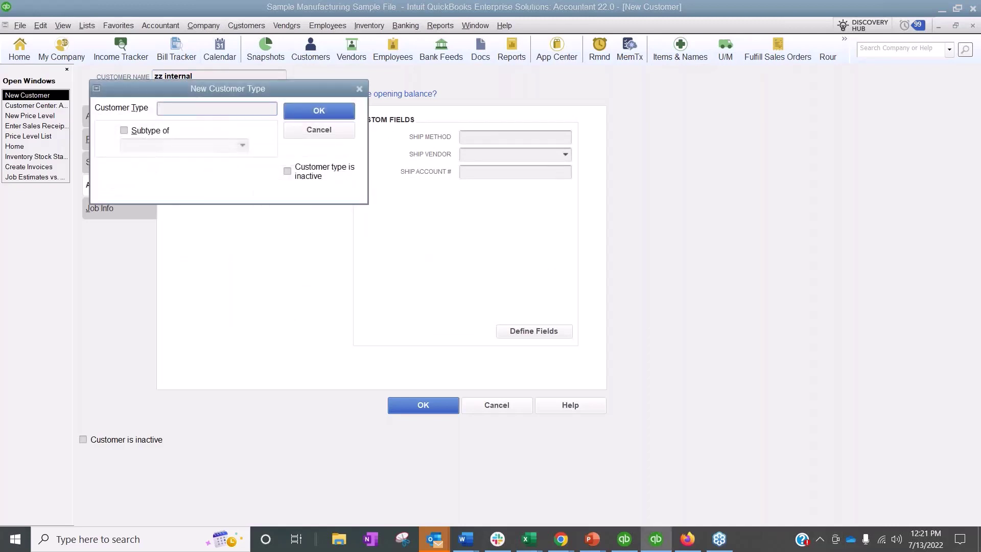
text(Internal)
click(332, 113)
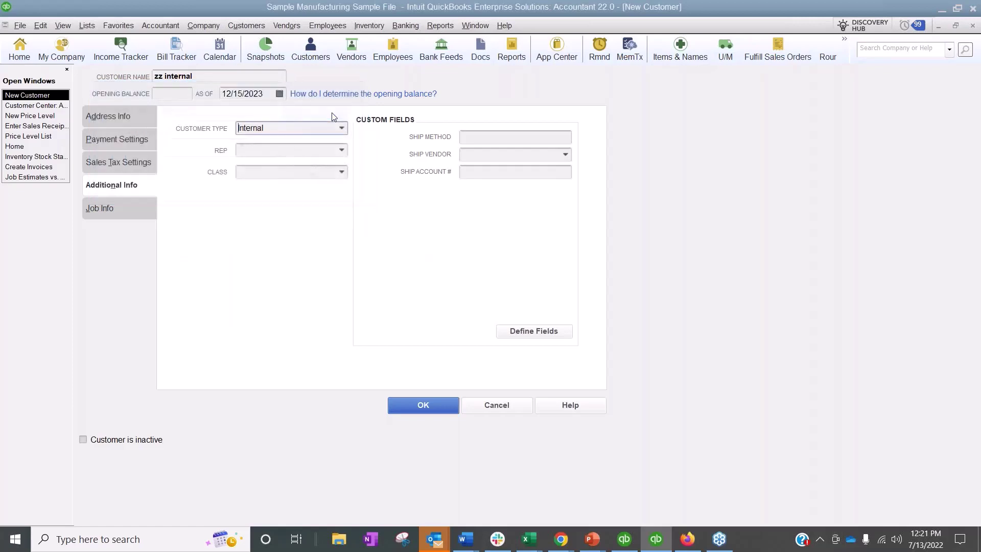
click(435, 407)
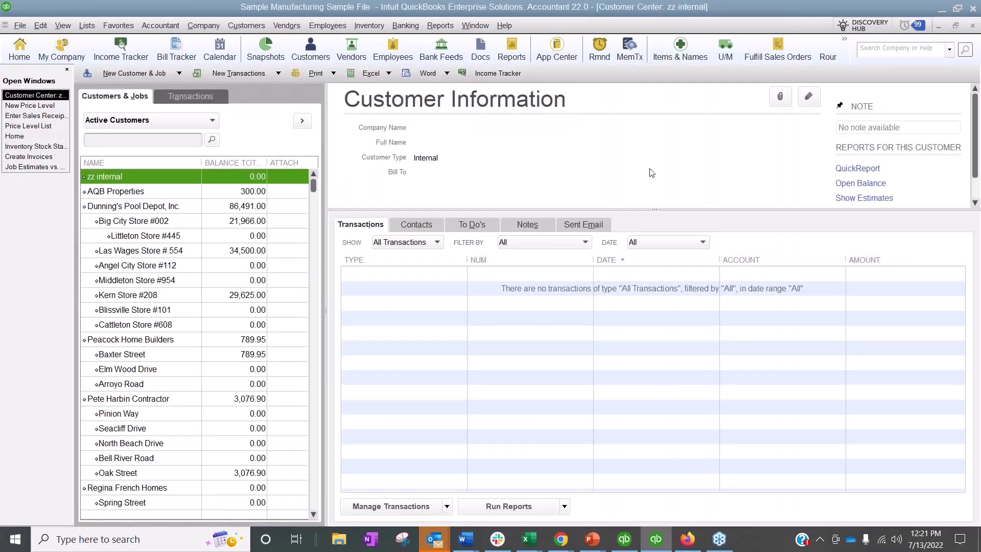
Step: Revisit the sales receipt, and open a blank sales order from the Home page
click(36, 116)
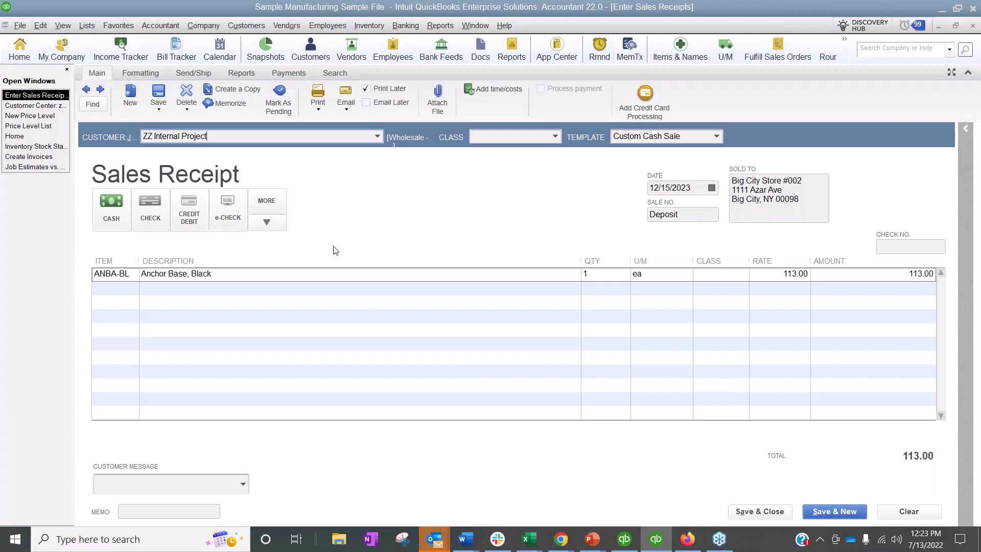
click(46, 136)
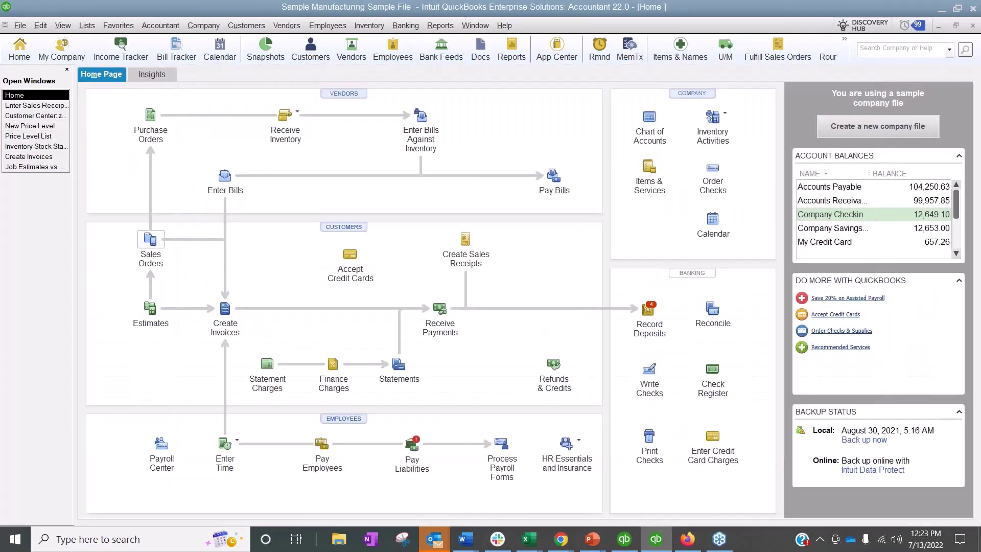
click(166, 255)
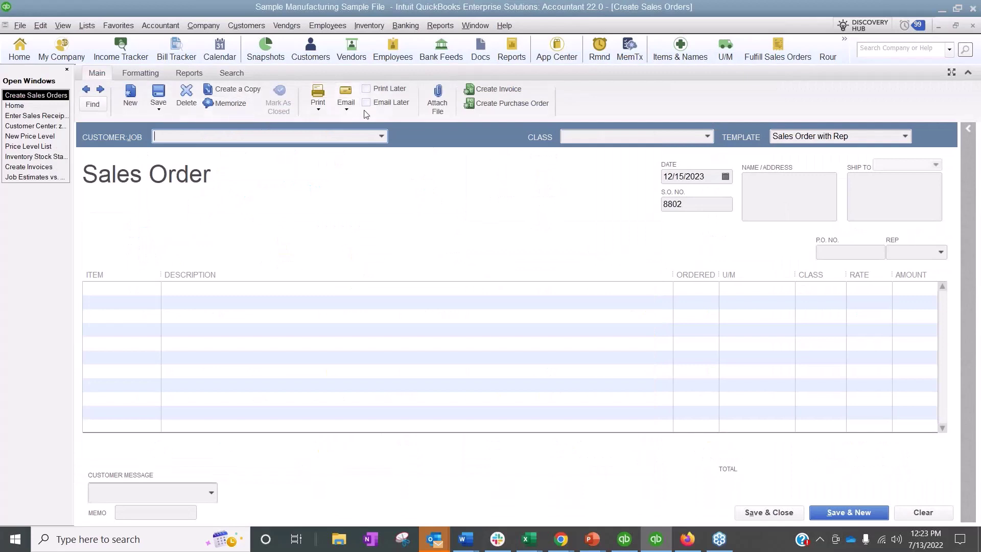
Step: Look over the sales order's print options, bring up the previous sales order, and switch its template to Intuit S.O. Pick List
click(324, 112)
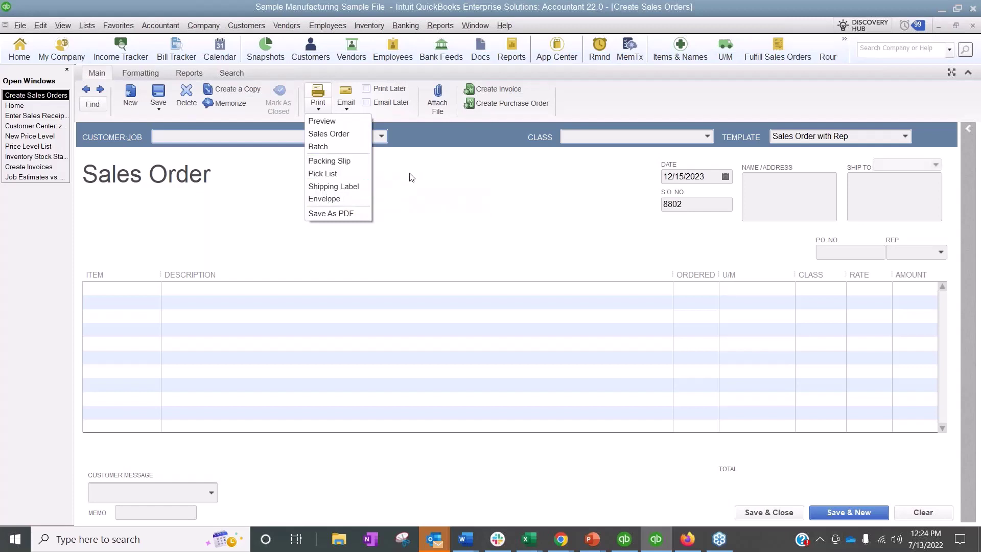
click(906, 136)
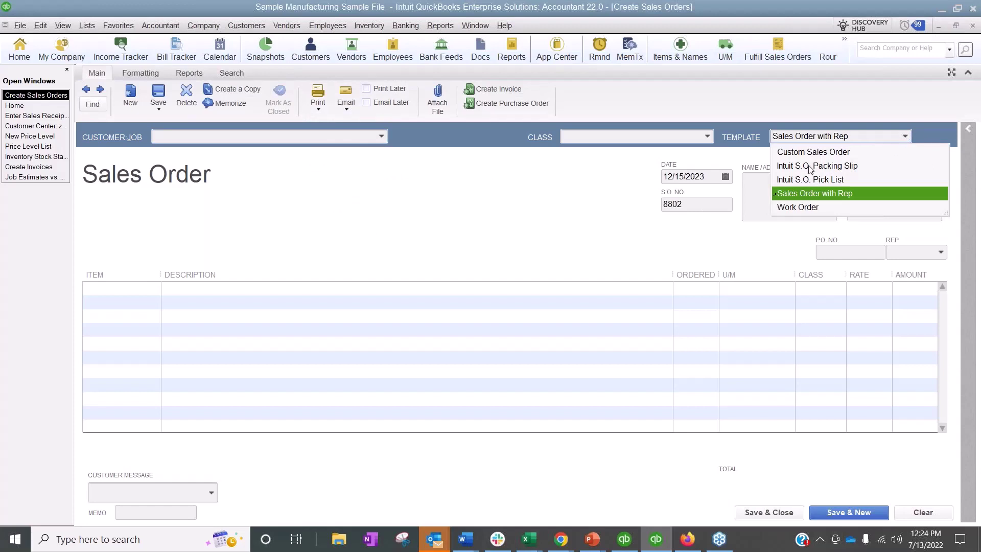
click(152, 196)
click(86, 89)
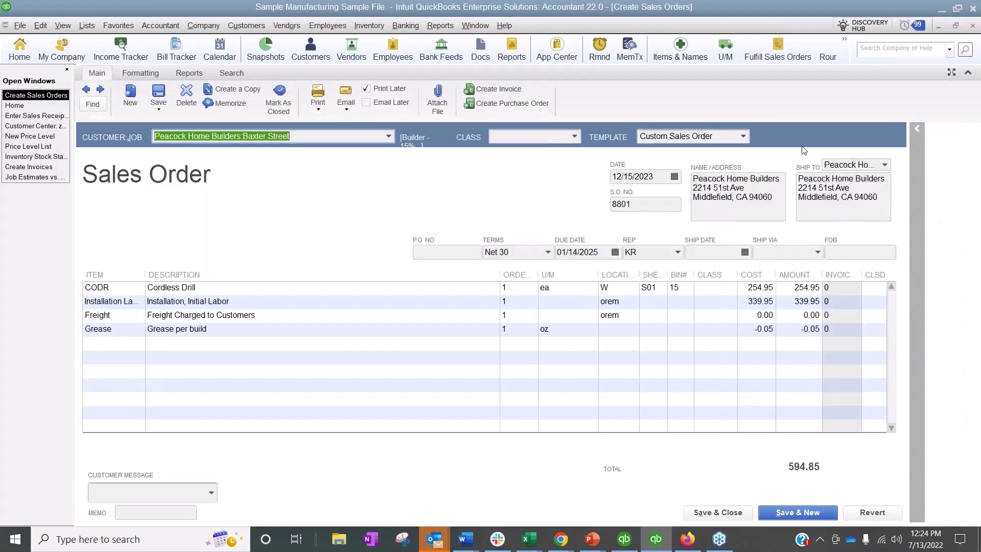
click(745, 136)
click(706, 180)
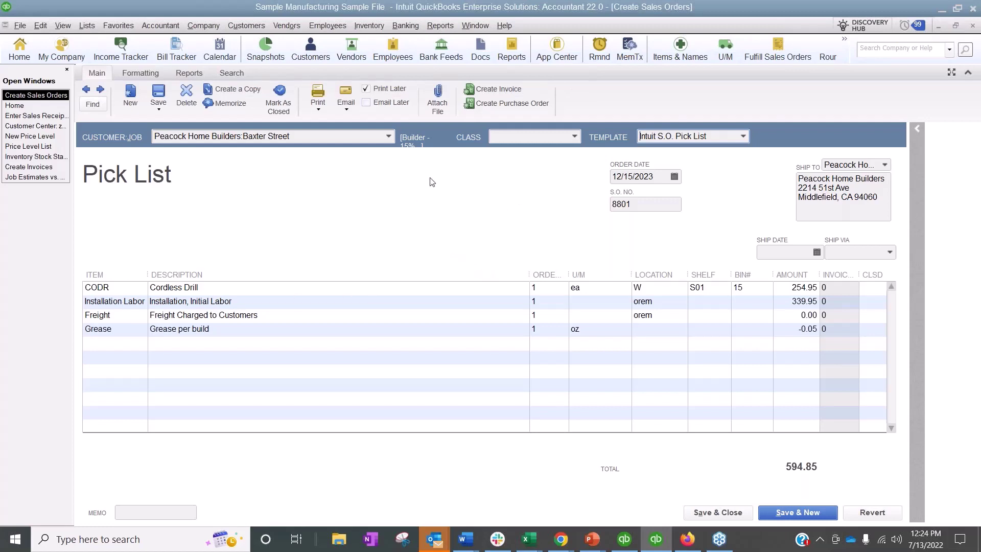
Step: Run the Open Sales Orders by Customer sales report
click(440, 26)
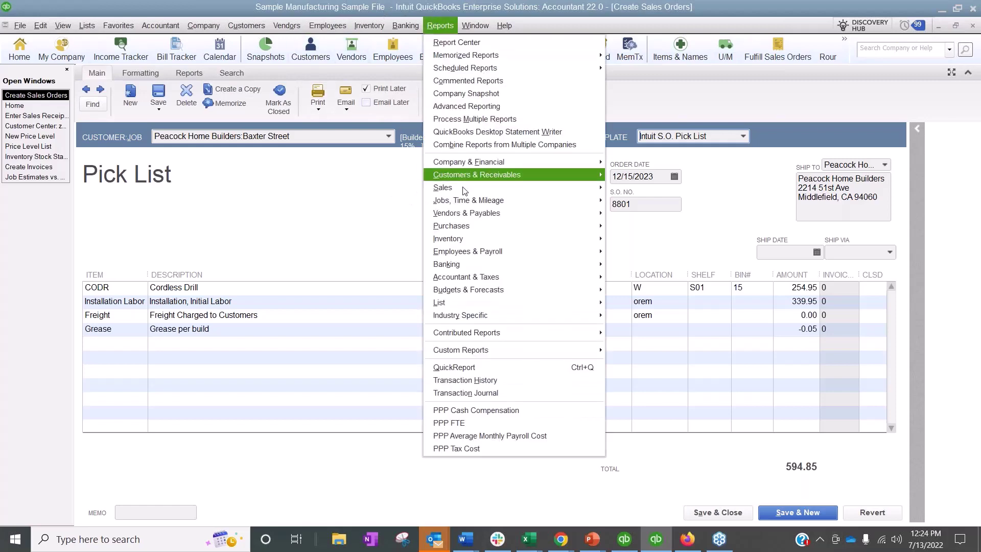
mouse_move(466, 194)
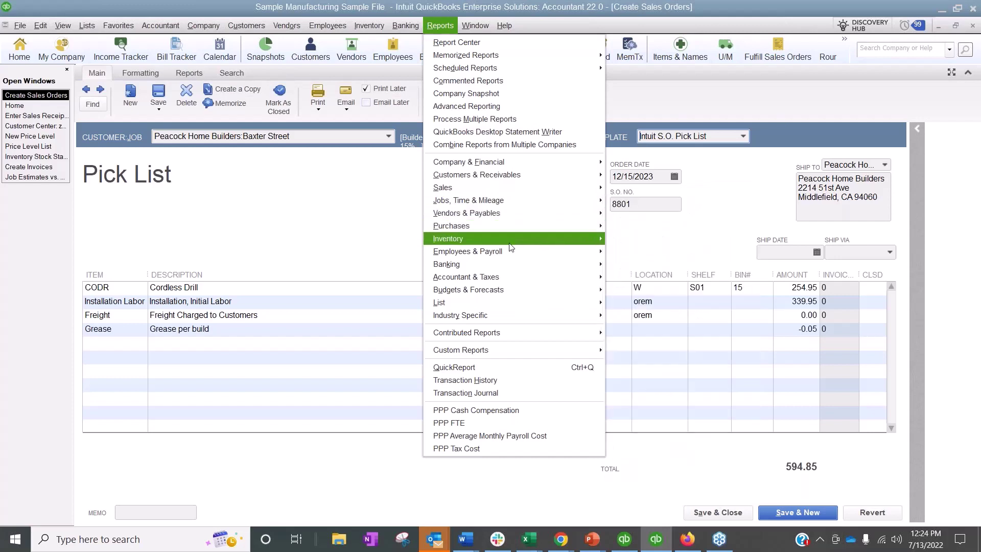
mouse_move(511, 195)
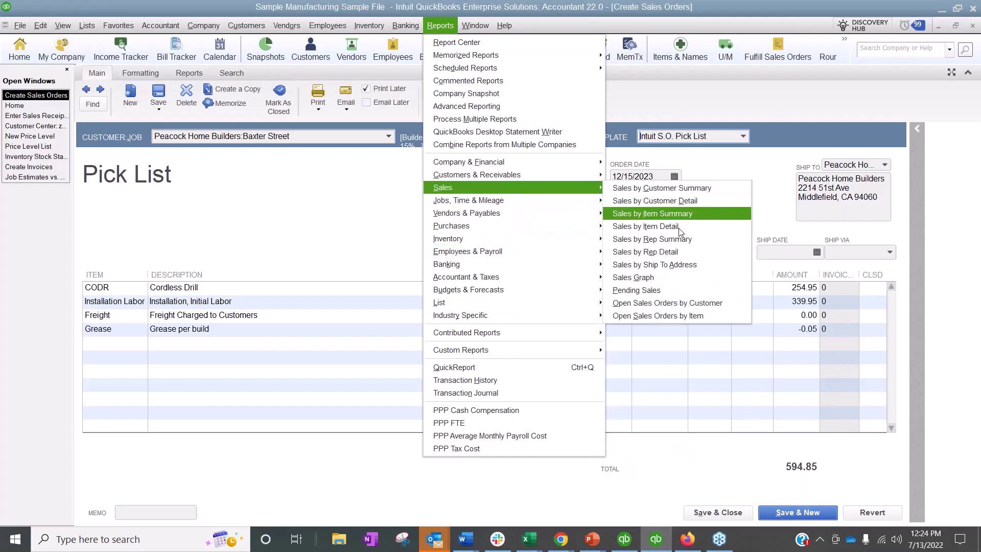
click(667, 303)
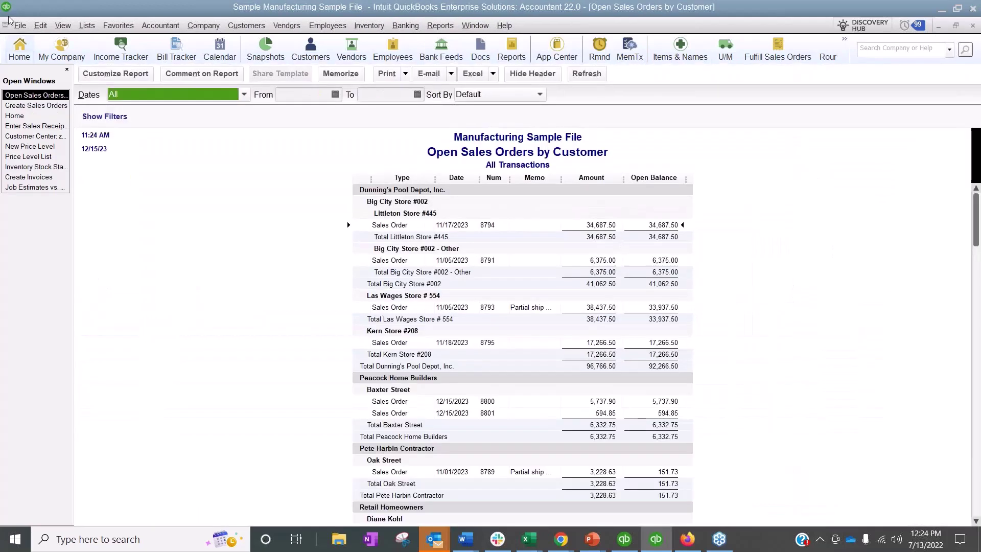
Step: Try to add the Open Sales Orders by Customer report to the icon bar with the label Pick List Report
click(63, 25)
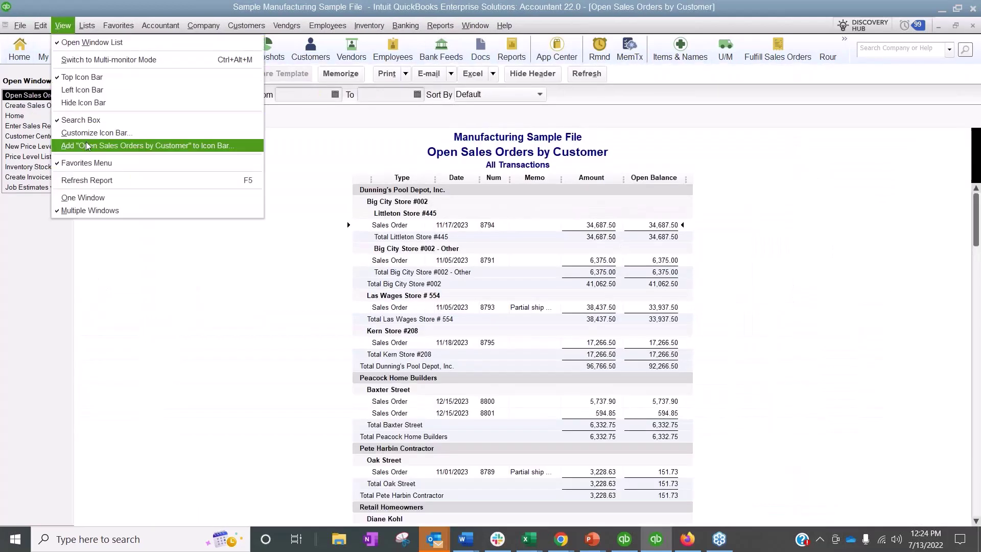
click(137, 147)
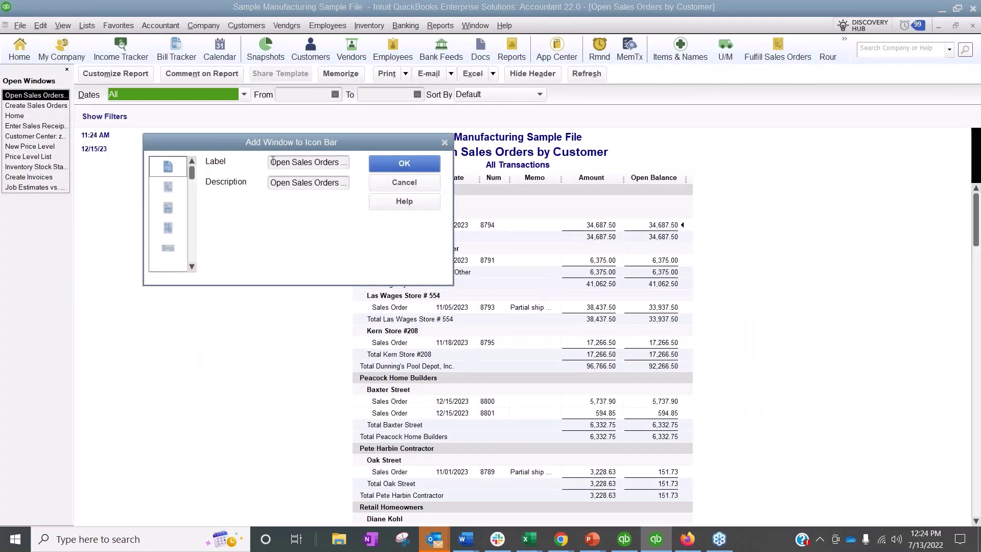
drag(273, 161, 463, 197)
text(Pick )
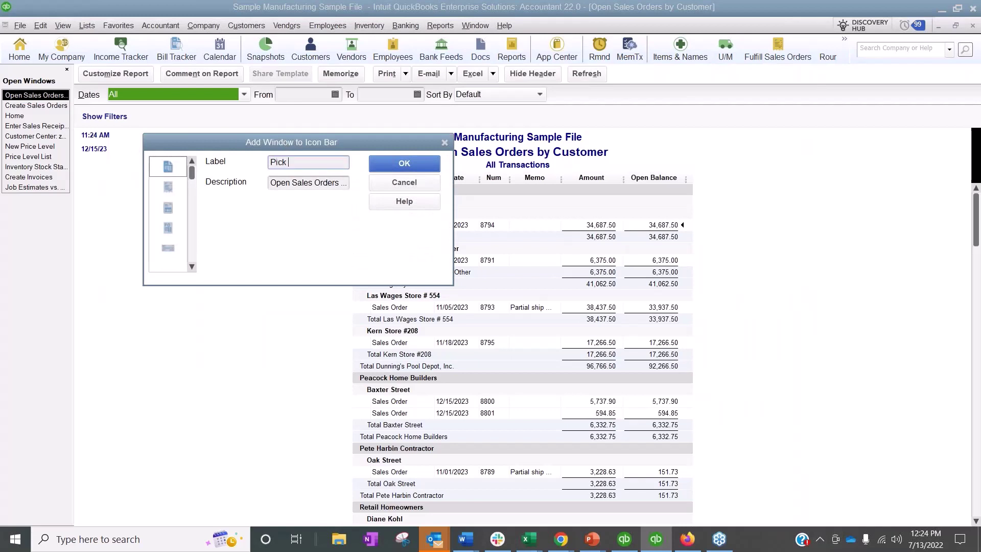
text(List Reprt)
key(BackSpace)
key(BackSpace)
text(ort)
click(430, 183)
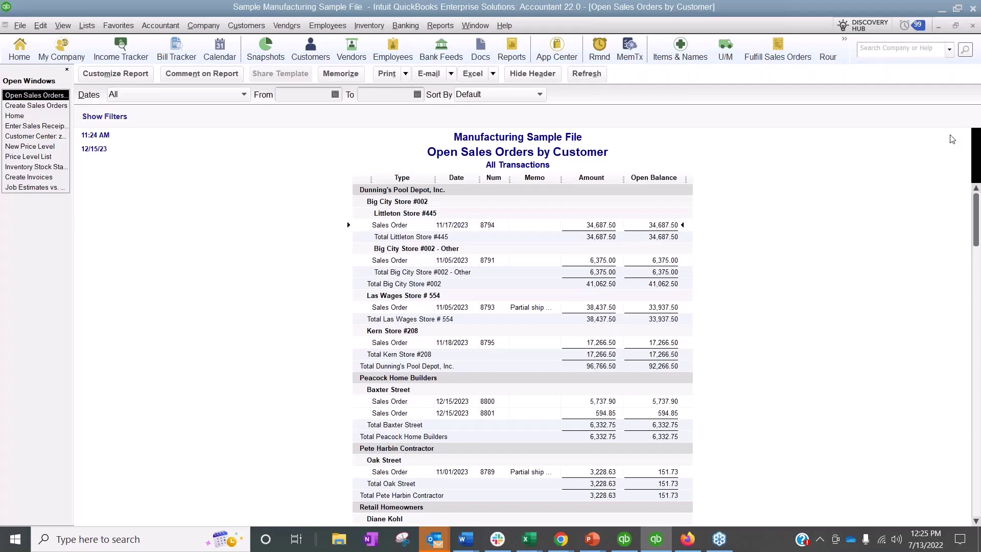
Step: Return to the open sales receipt and quick-add ZZ Internal Project as its new customer
click(35, 126)
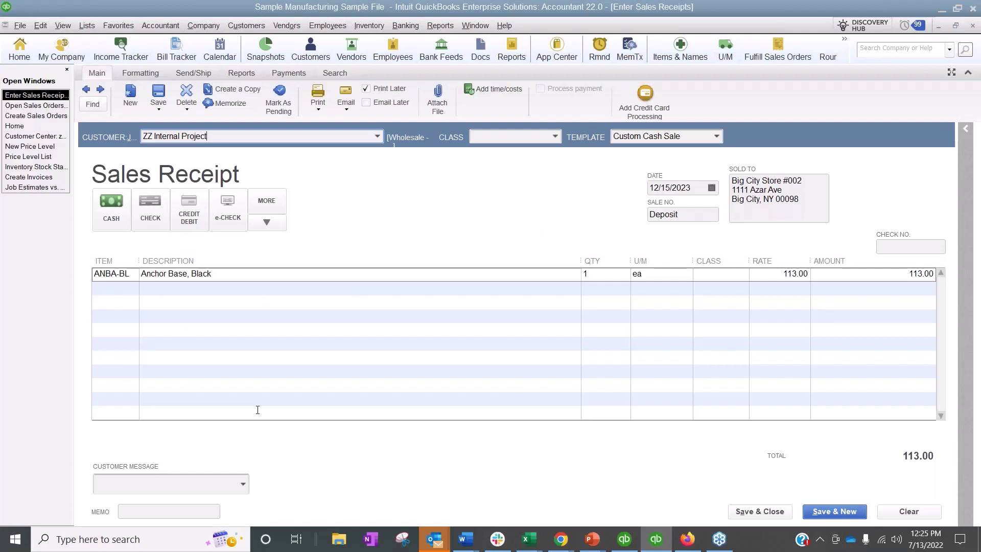
key(Tab)
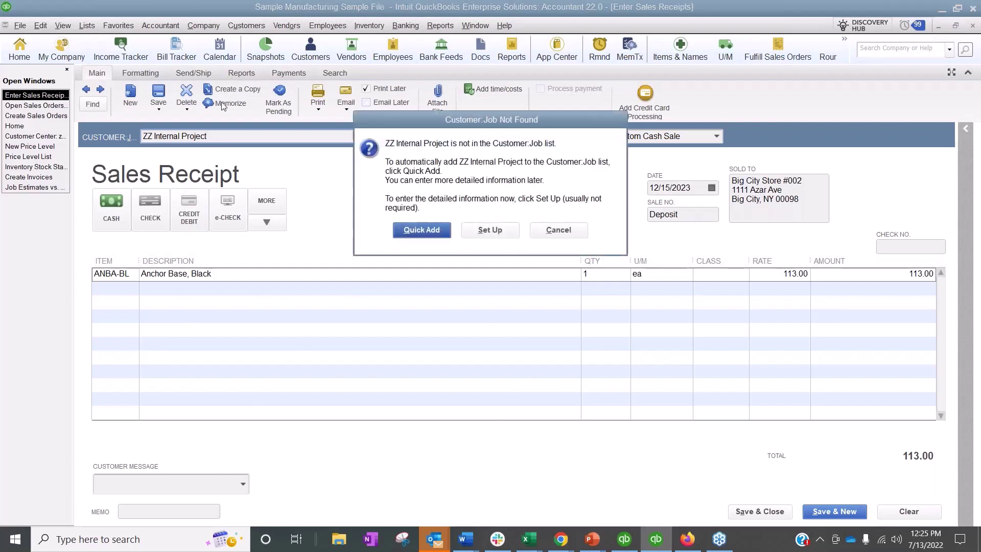
click(431, 230)
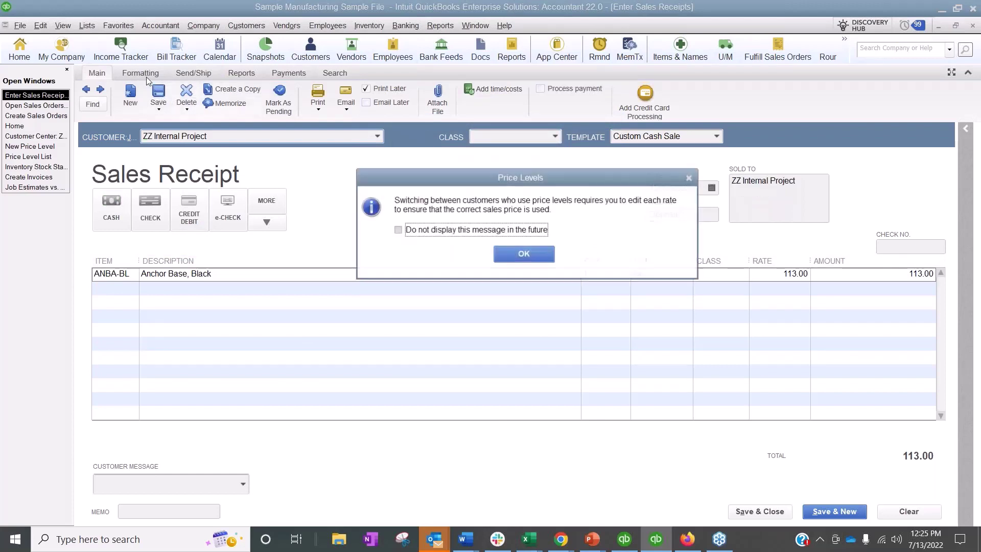
click(521, 254)
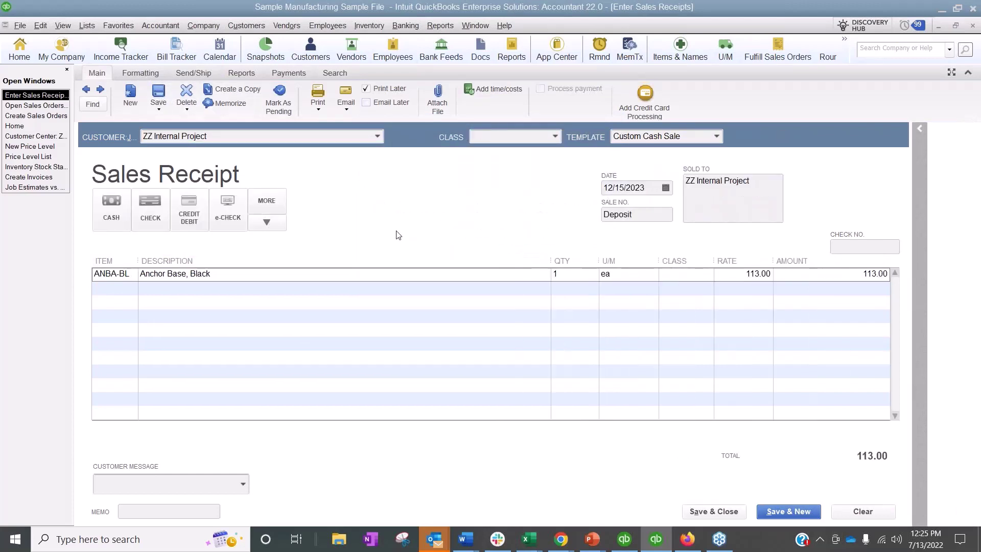
Step: Record the sales receipt and examine its transaction journal
click(242, 75)
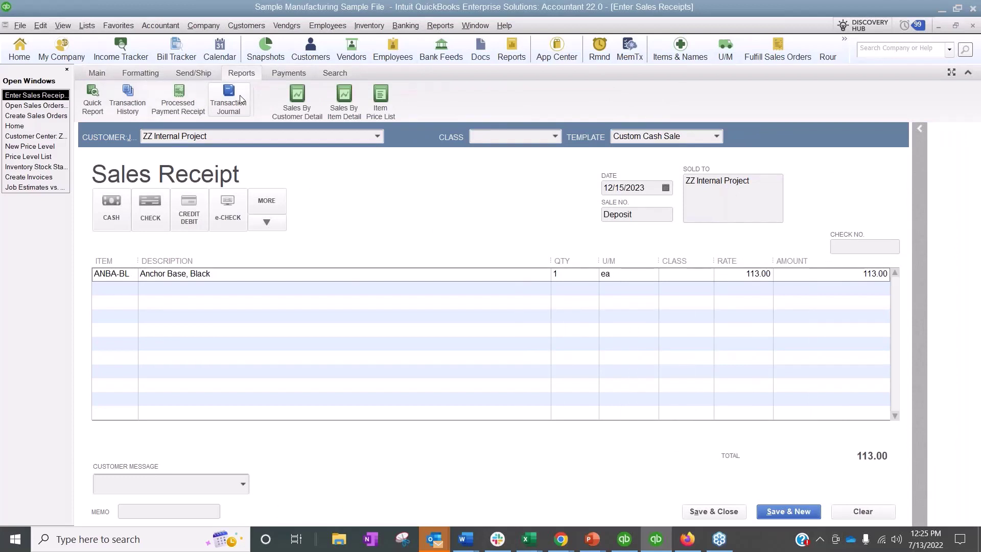
click(242, 100)
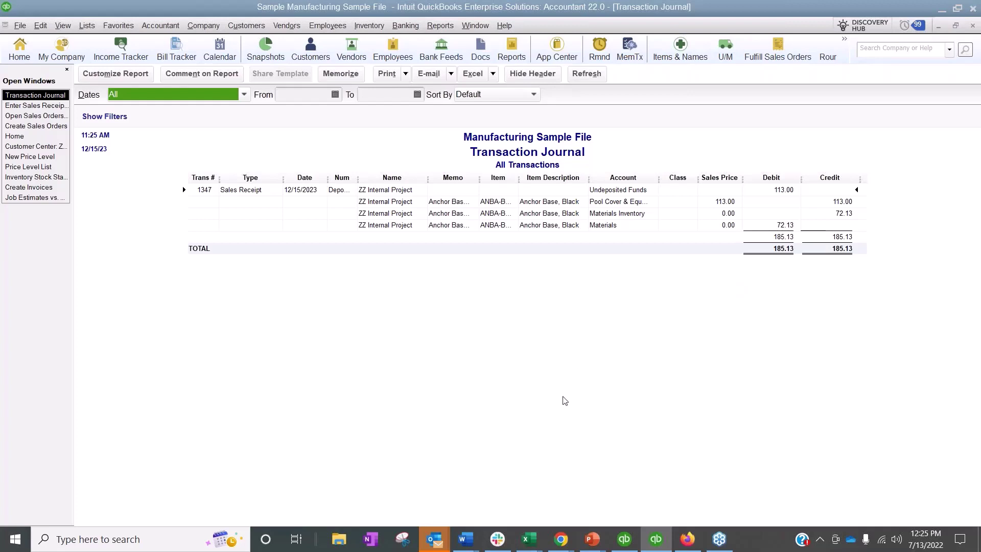
click(972, 26)
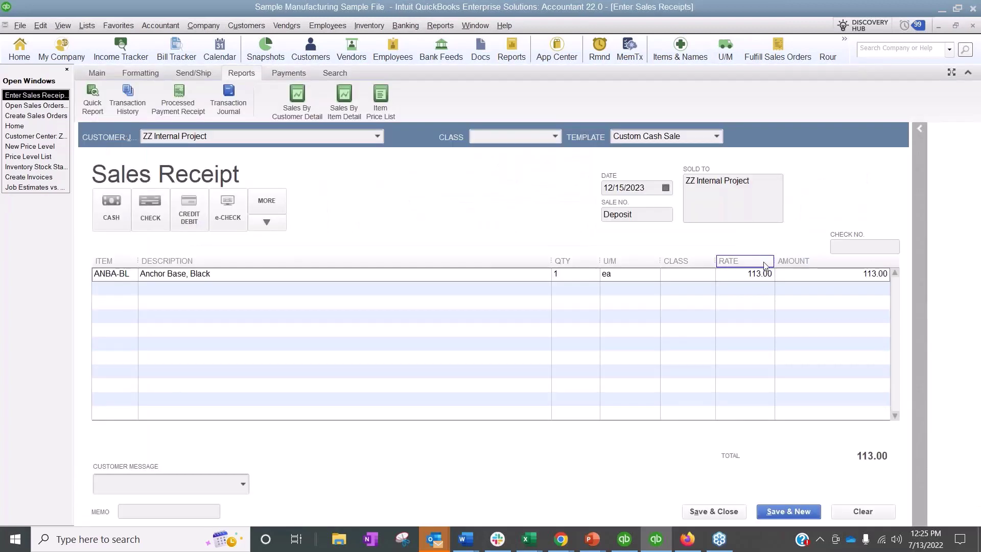
Step: Try a Customer Deposit item on the second line of the sales receipt, and discard the change
click(126, 298)
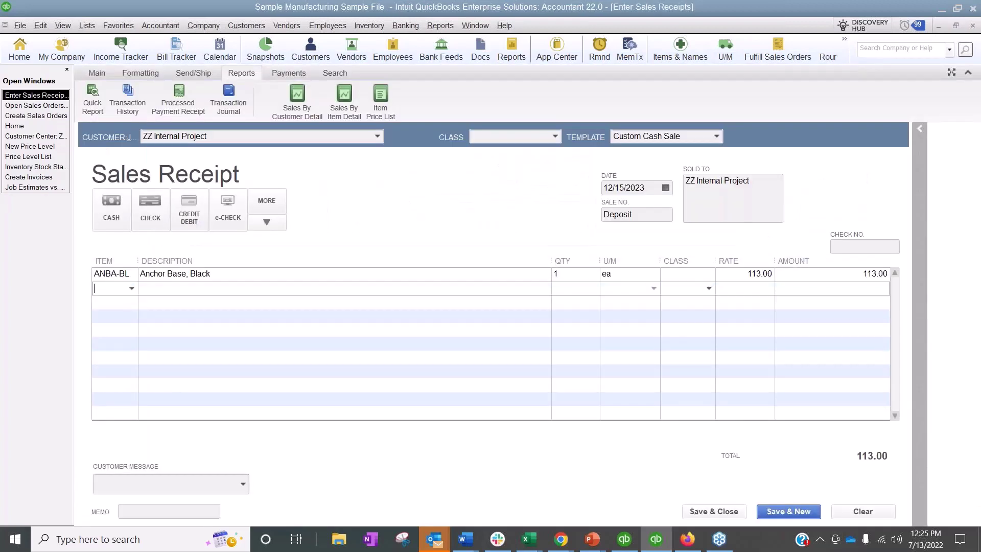
text(Custom)
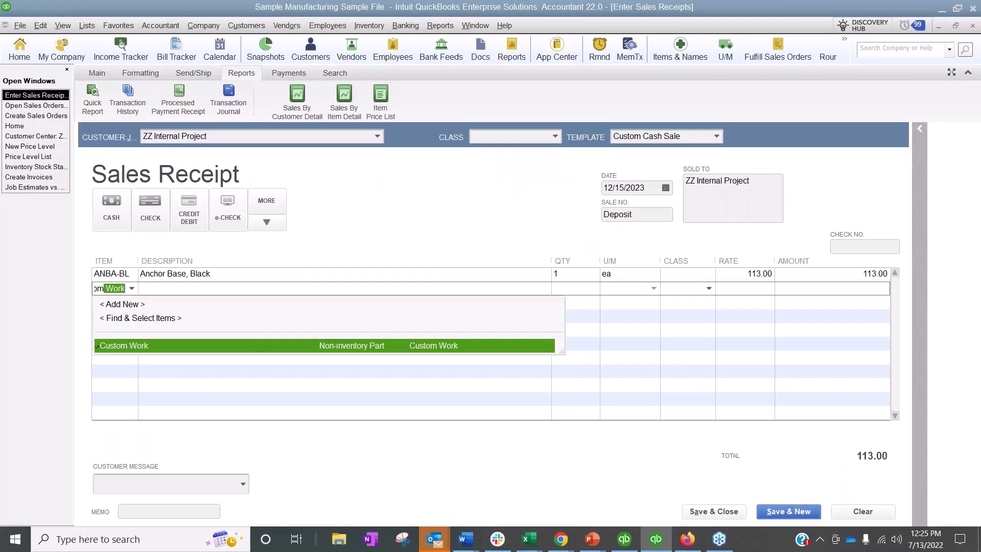
text(er Dep)
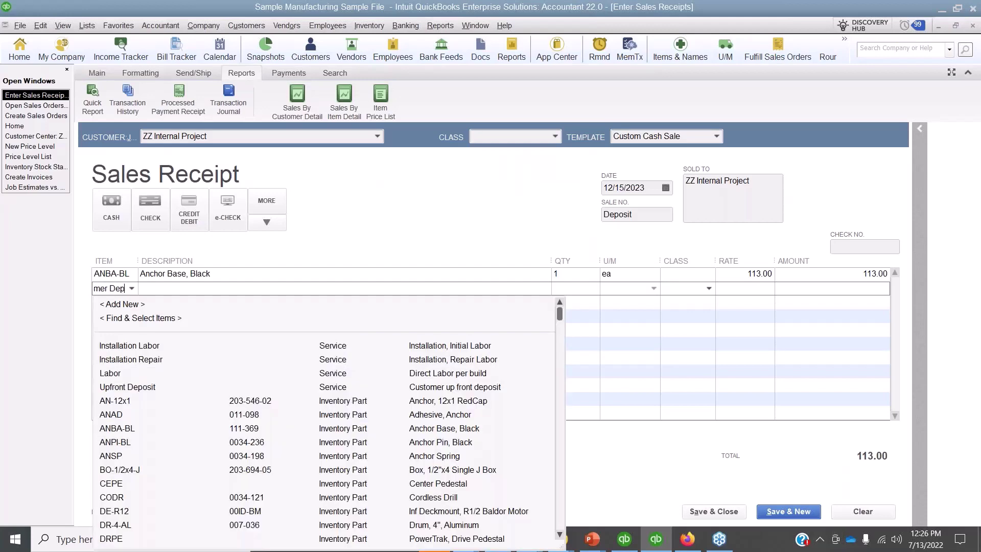
text(osit)
key(Tab)
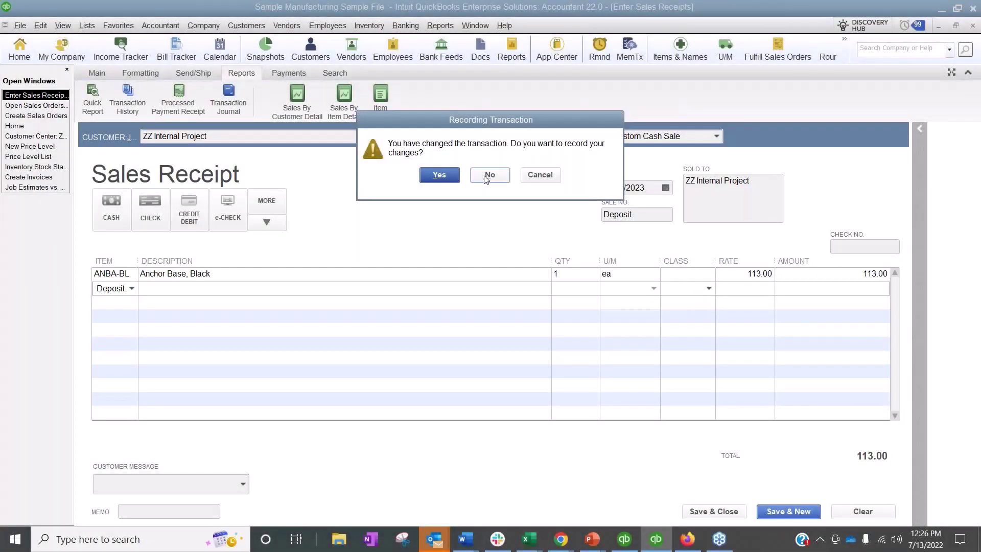
click(488, 174)
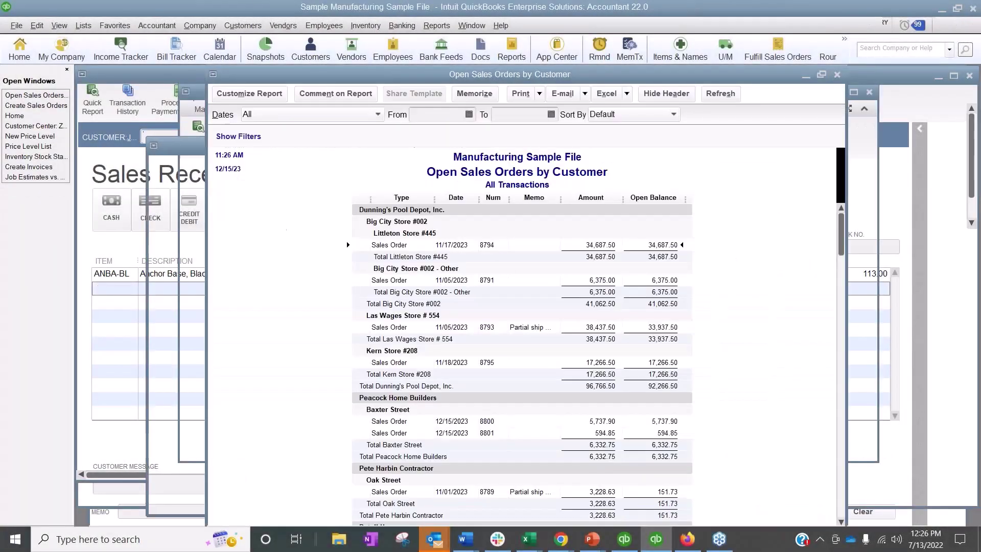
Step: Close the open sales orders report and the sales order without recording the template change
key(Escape)
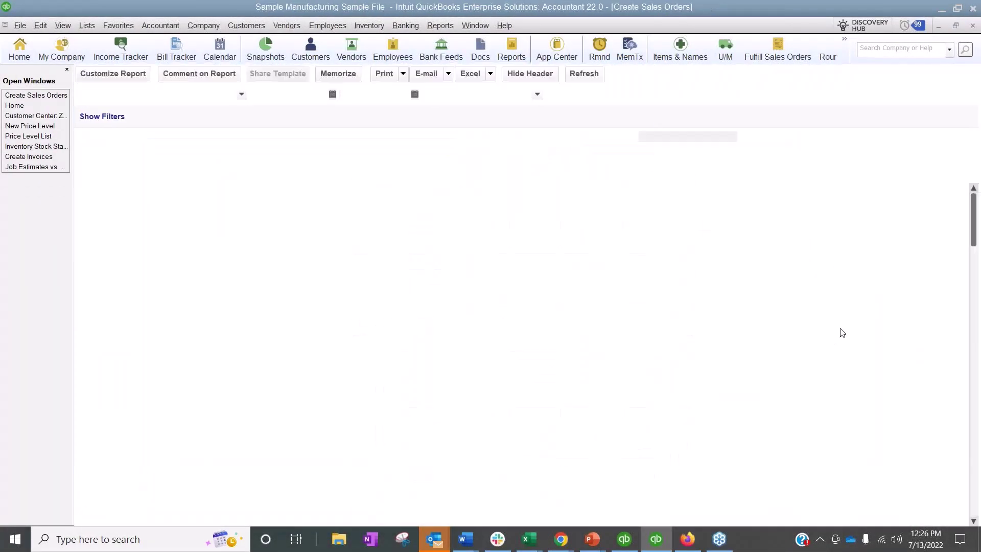
key(Escape)
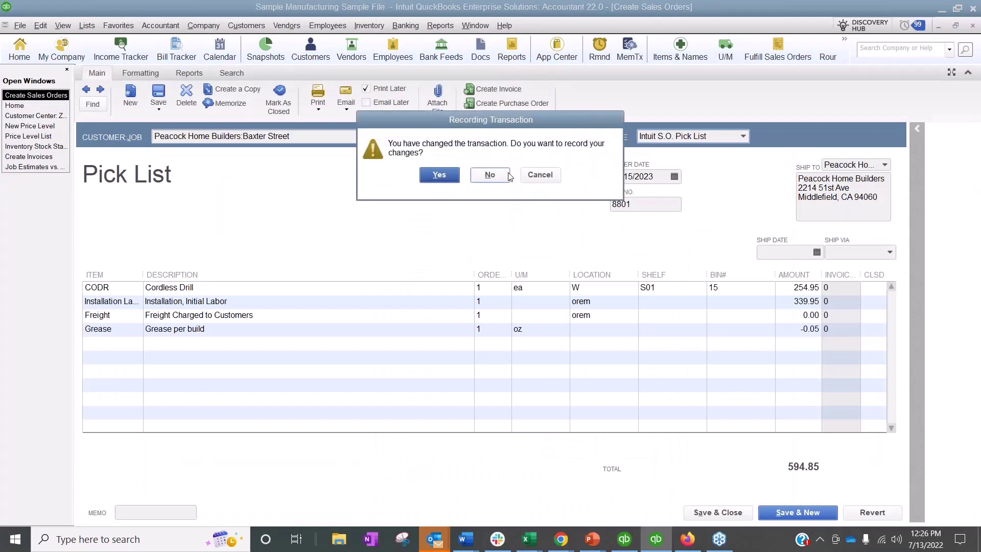
click(489, 174)
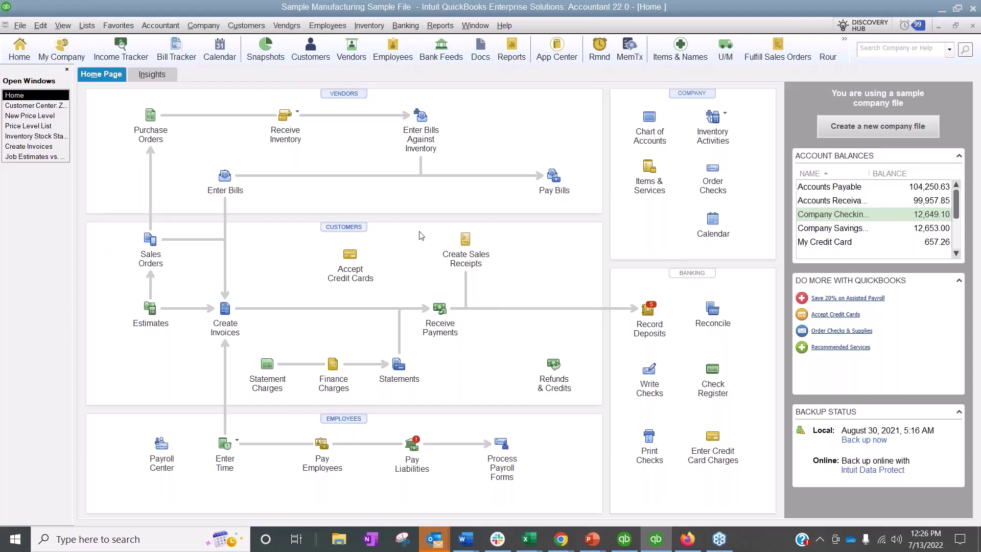
Step: Start a bank deposit without any pending payments and assign its first line to the installation services revenue account
click(663, 325)
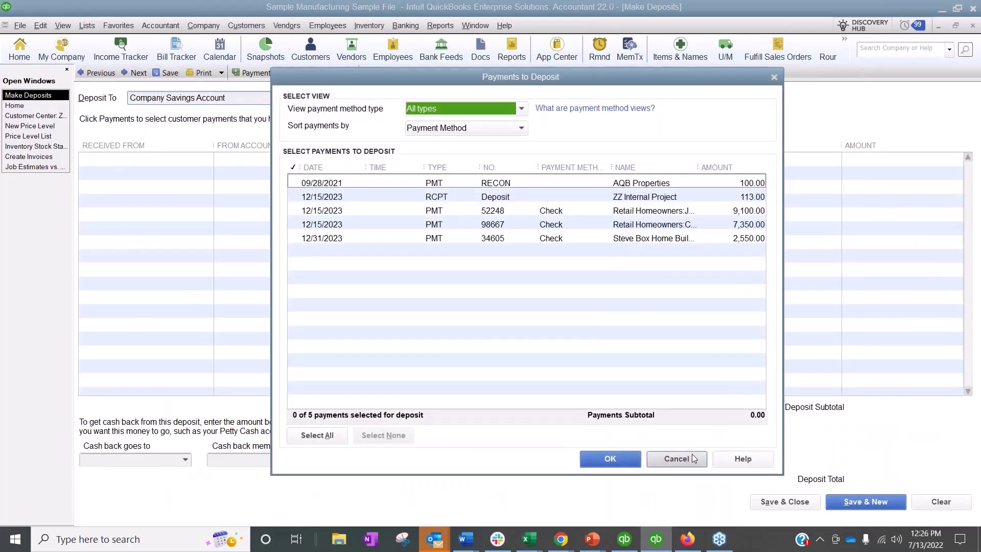
click(675, 458)
click(314, 158)
click(317, 159)
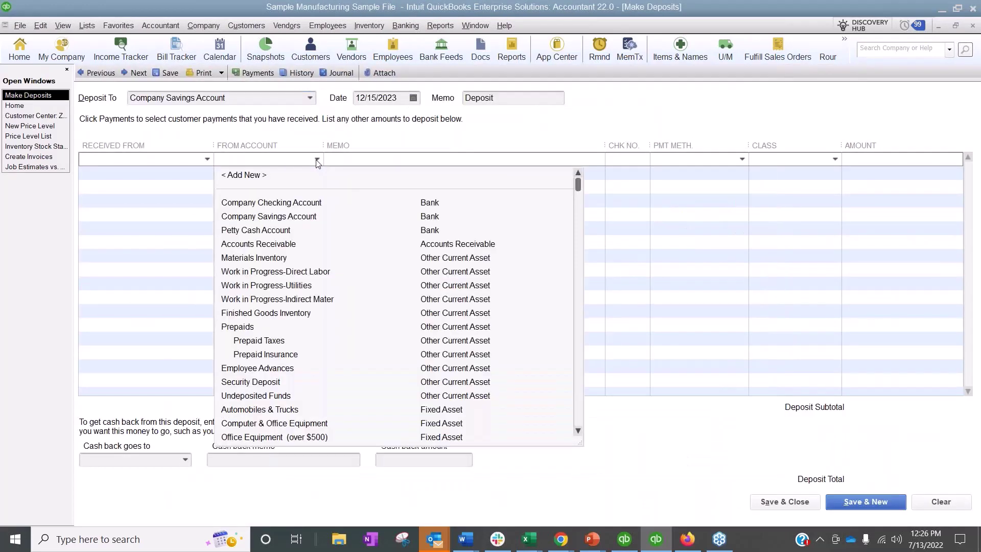
scroll(327, 293, down, 10)
scroll(328, 294, down, 20)
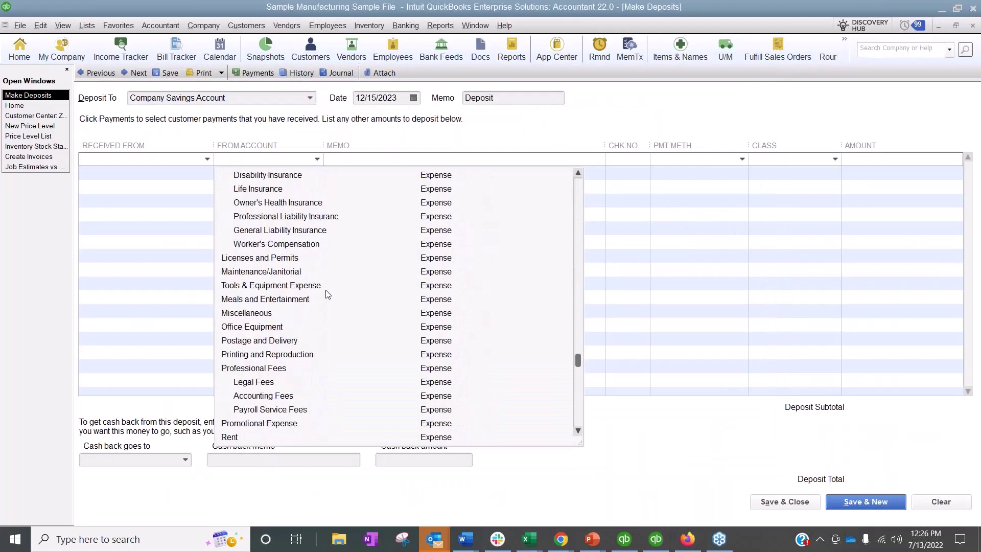
scroll(327, 294, up, 15)
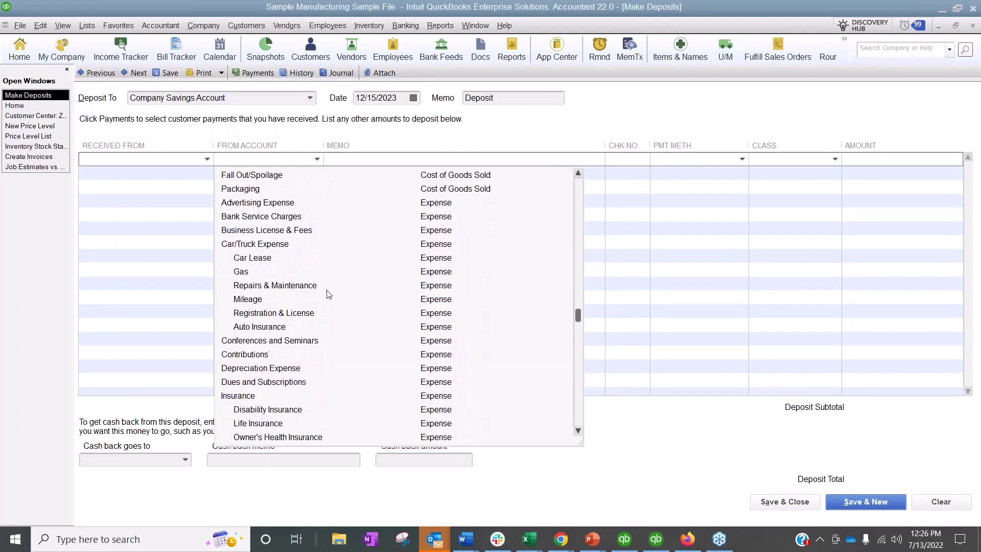
click(266, 175)
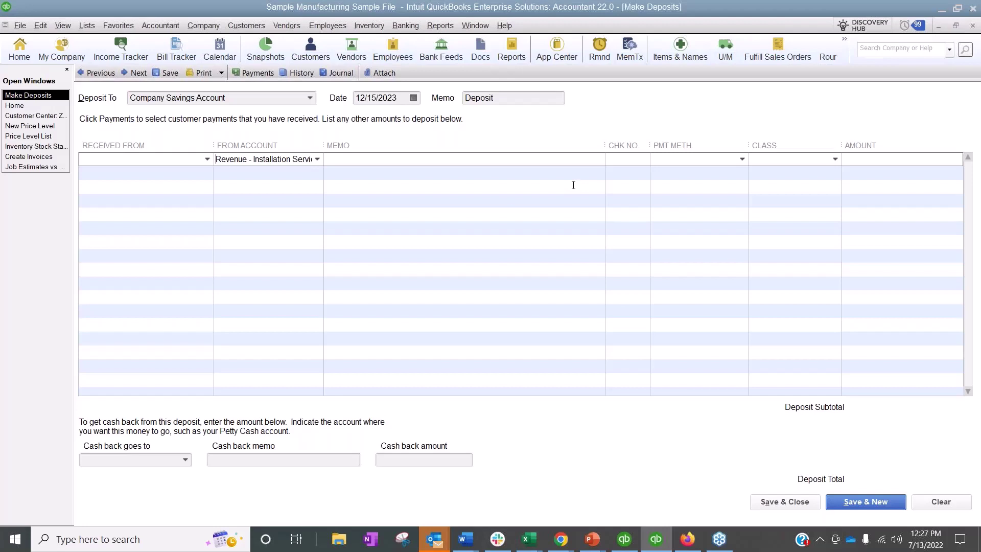
Step: Set the deposit line's source to Dunning's Pool Depot, Inc.:Angel City Store #112, widen that column, and assign the Installation class
click(207, 159)
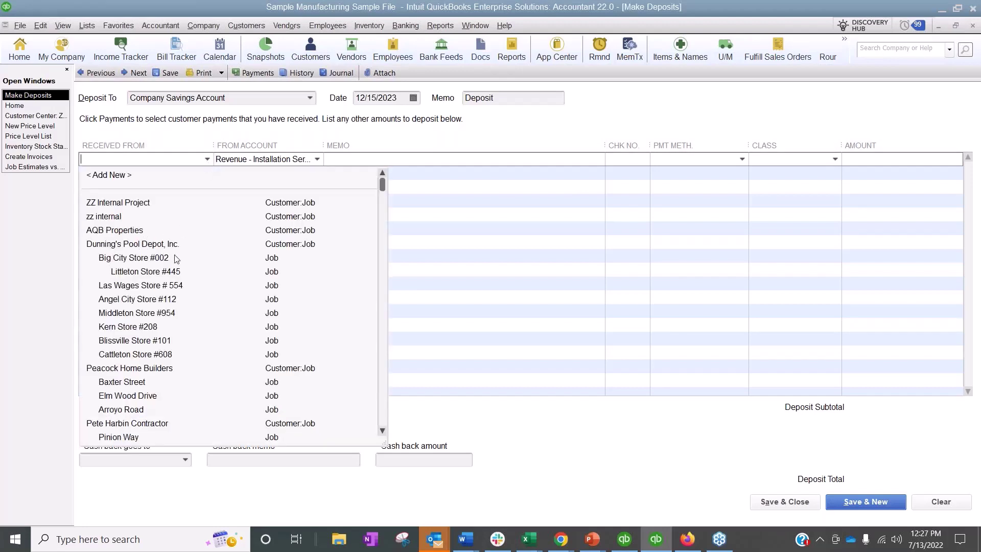
click(137, 300)
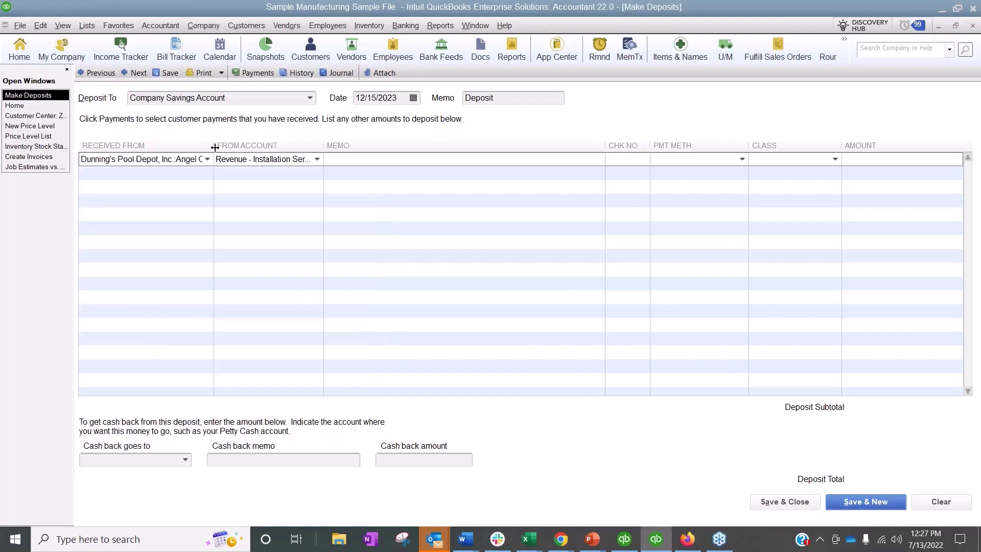
drag(213, 145, 296, 140)
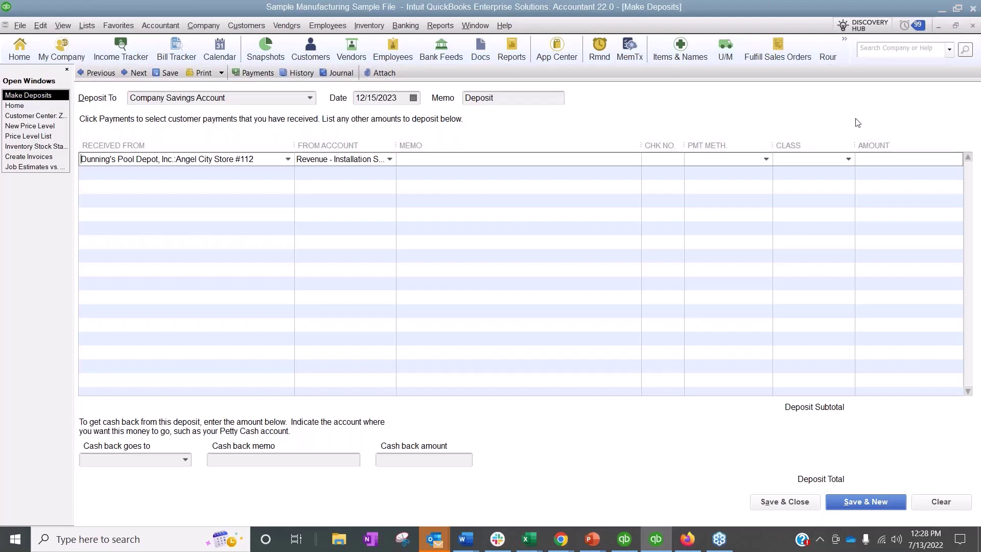
click(848, 159)
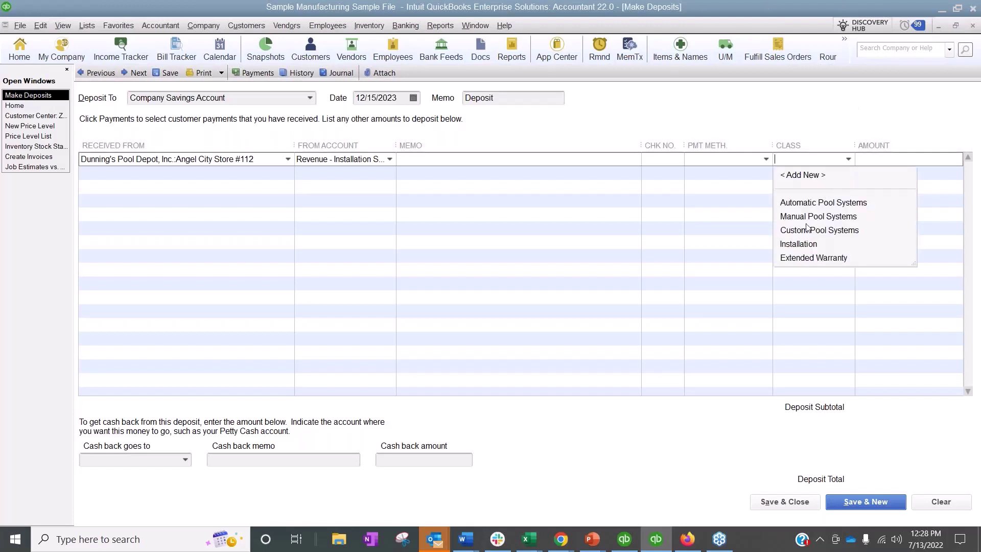
click(834, 244)
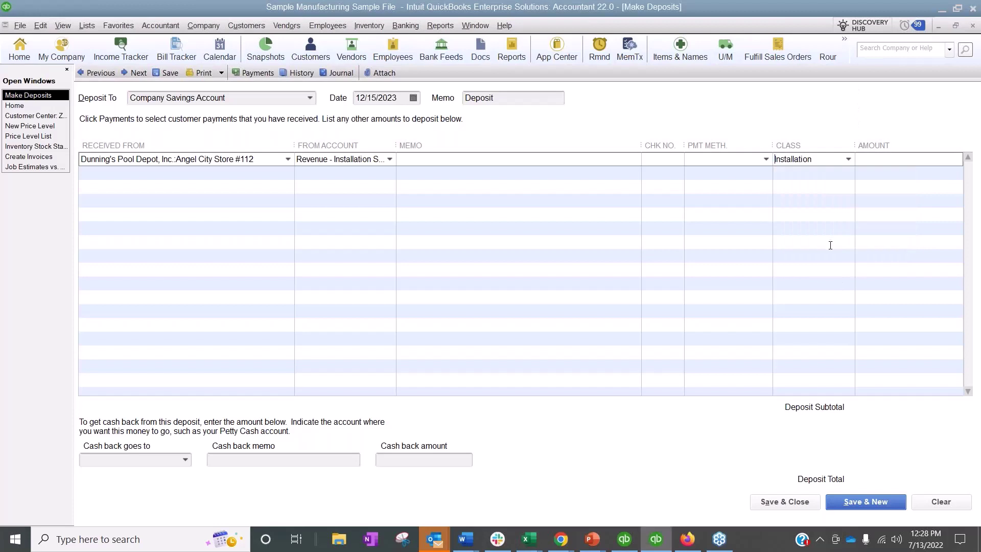